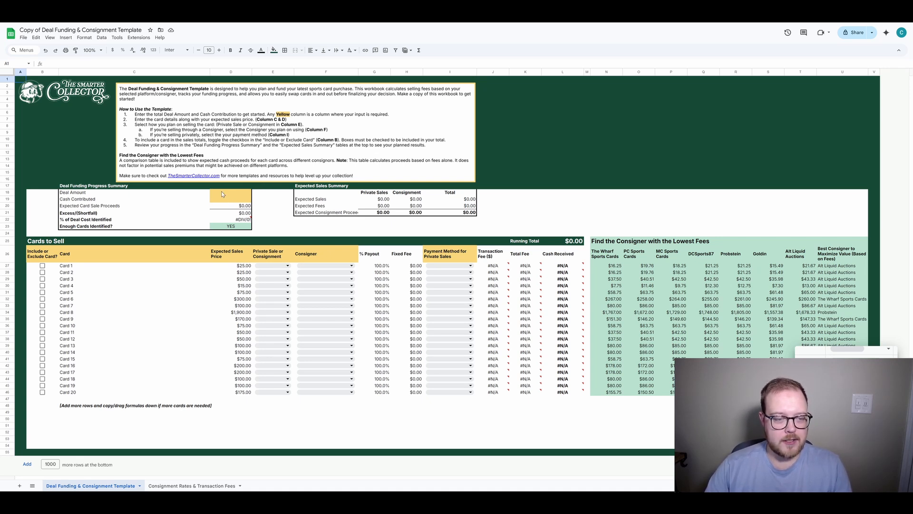
{"action": "left_click_drag", "start_coordinate": [94, 266], "coordinate": [94, 310]}
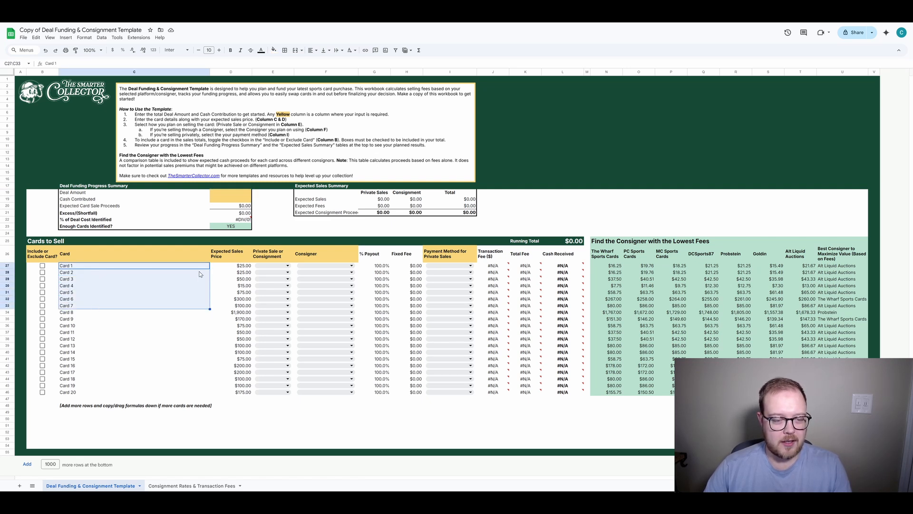
{"action": "left_click", "coordinate": [146, 268]}
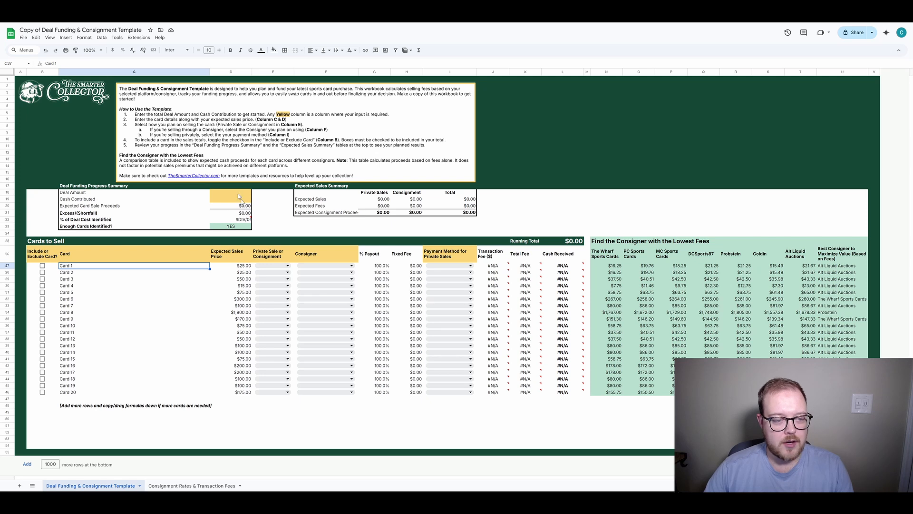
Enter a deal amount of 2000 and a cash contribution of 200 in the Deal Funding Progress Summary
{"action": "left_click", "coordinate": [226, 195]}
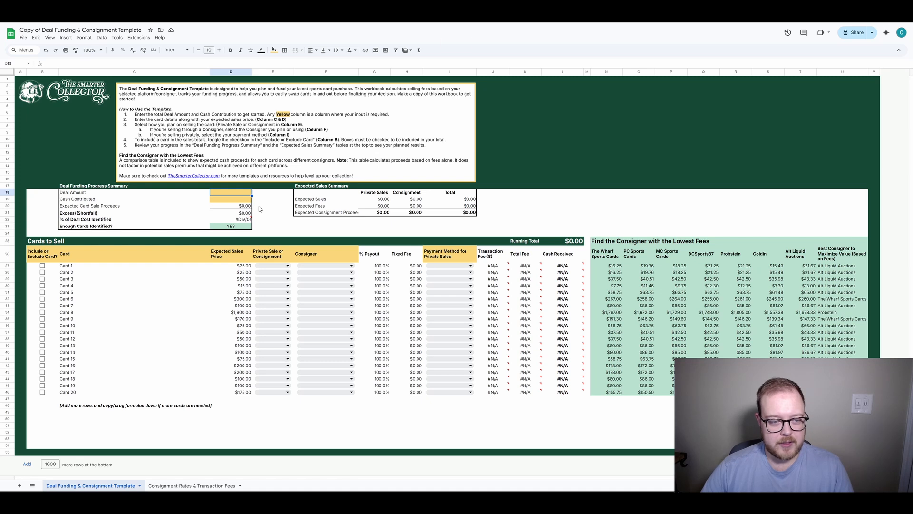
{"action": "type", "text": "2,"}
{"action": "type", "text": "000"}
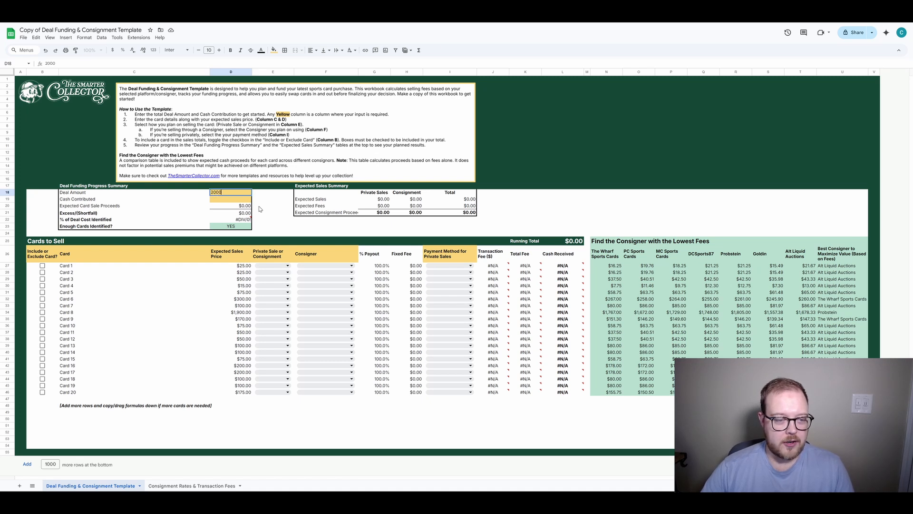
{"action": "key", "text": "Return"}
{"action": "key", "text": "Up"}
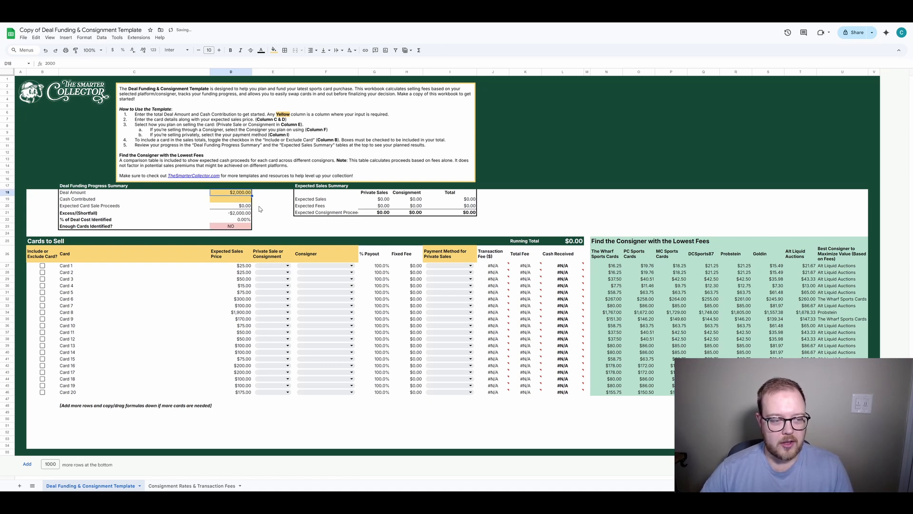
{"action": "key", "text": "Down"}
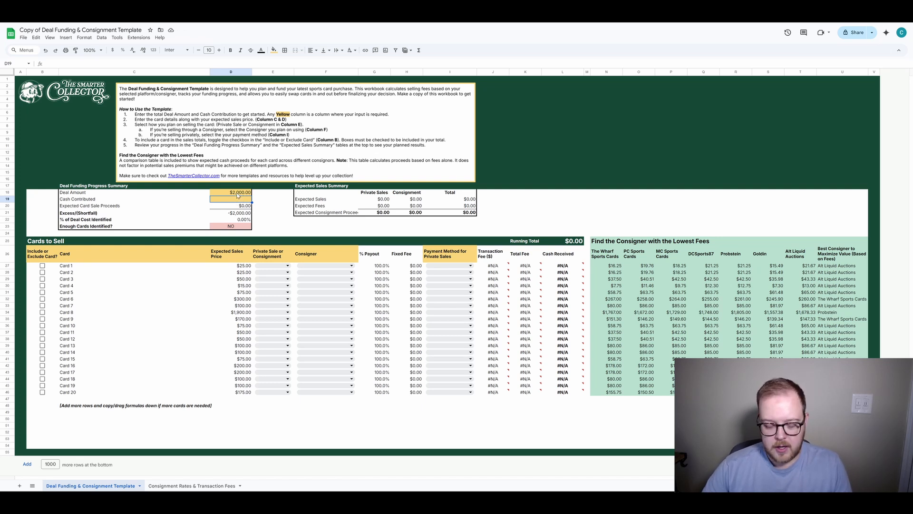
{"action": "type", "text": "200"}
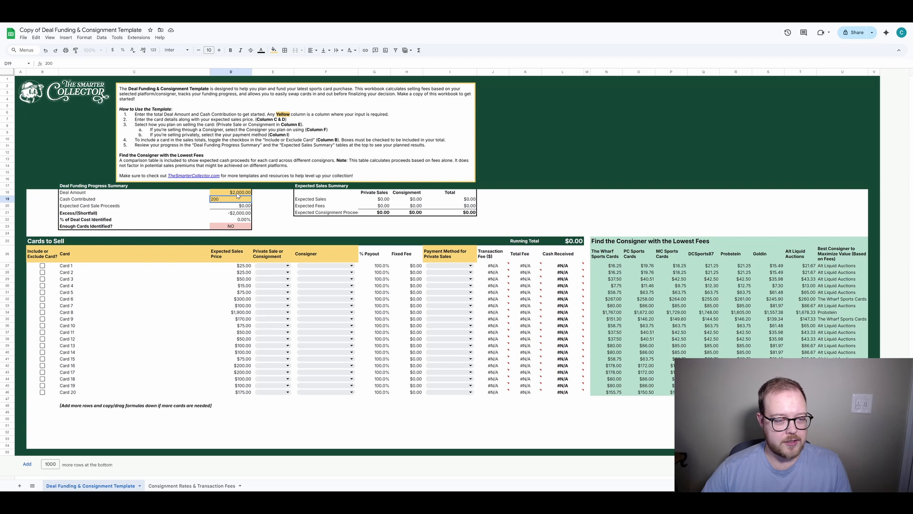
{"action": "key", "text": "Return"}
{"action": "key", "text": "Down"}
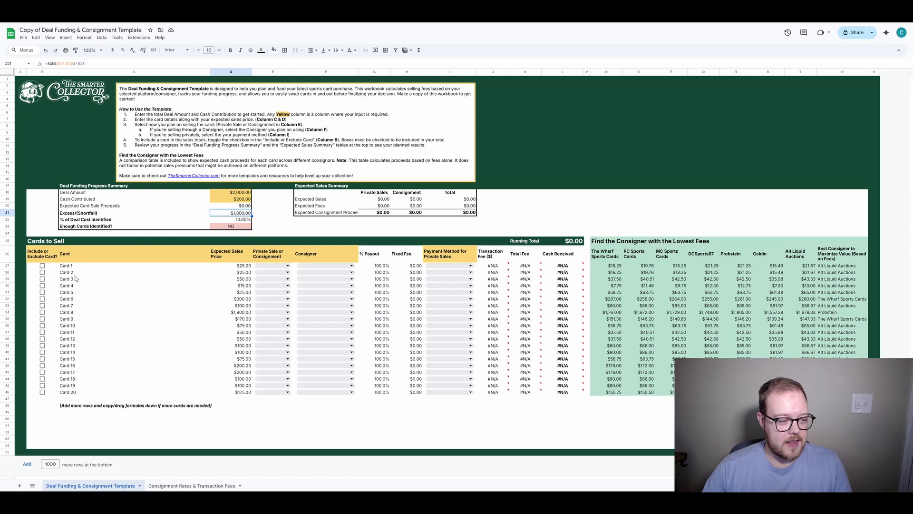
Review the card names and their expected sales prices in the Cards to Sell table
{"action": "left_click_drag", "start_coordinate": [80, 265], "coordinate": [84, 394]}
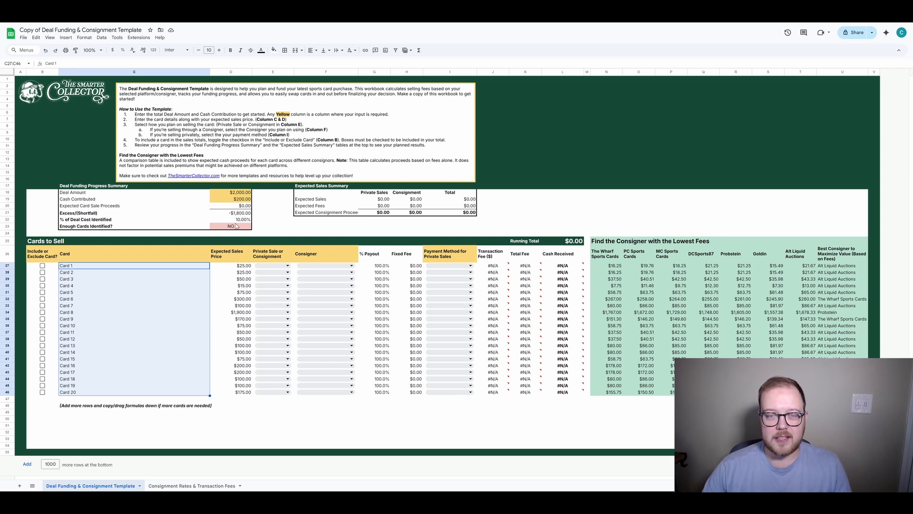
{"action": "left_click", "coordinate": [273, 220]}
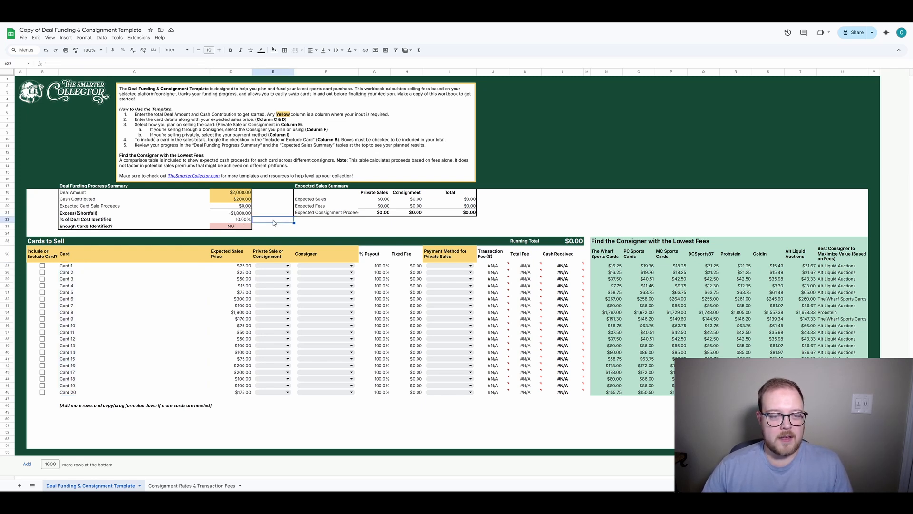
{"action": "left_click_drag", "start_coordinate": [126, 266], "coordinate": [133, 394]}
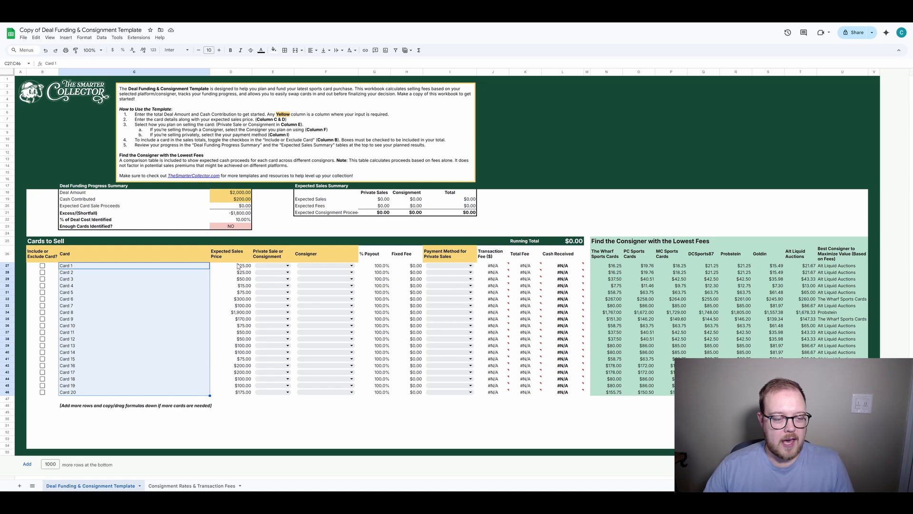
{"action": "left_click_drag", "start_coordinate": [238, 266], "coordinate": [231, 393]}
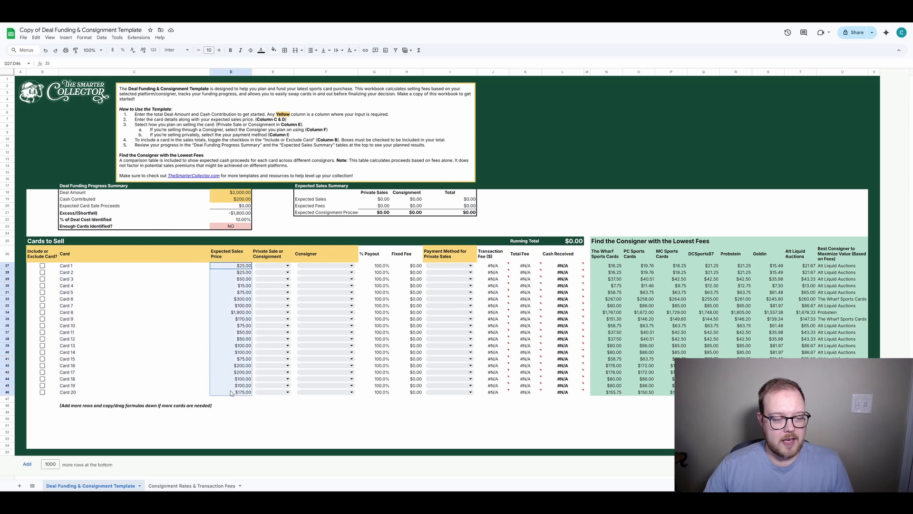
{"action": "left_click", "coordinate": [130, 267]}
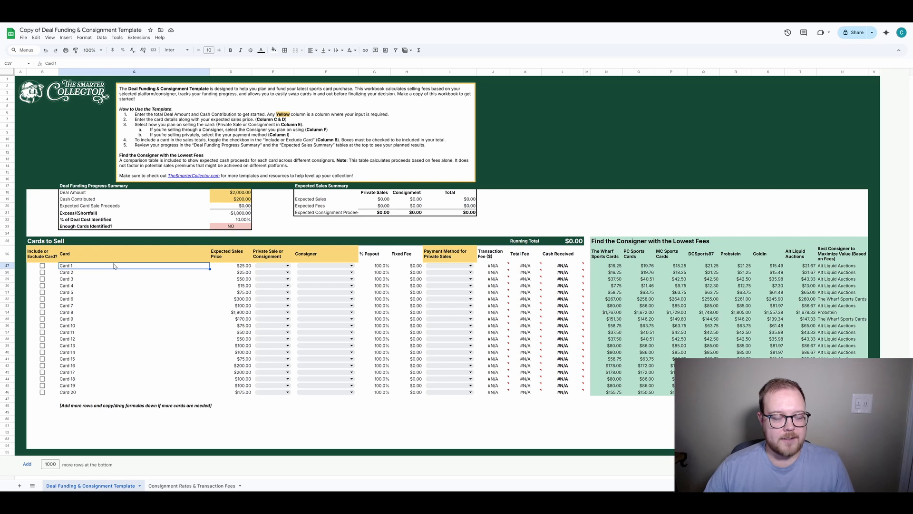
{"action": "left_click_drag", "start_coordinate": [113, 266], "coordinate": [102, 354]}
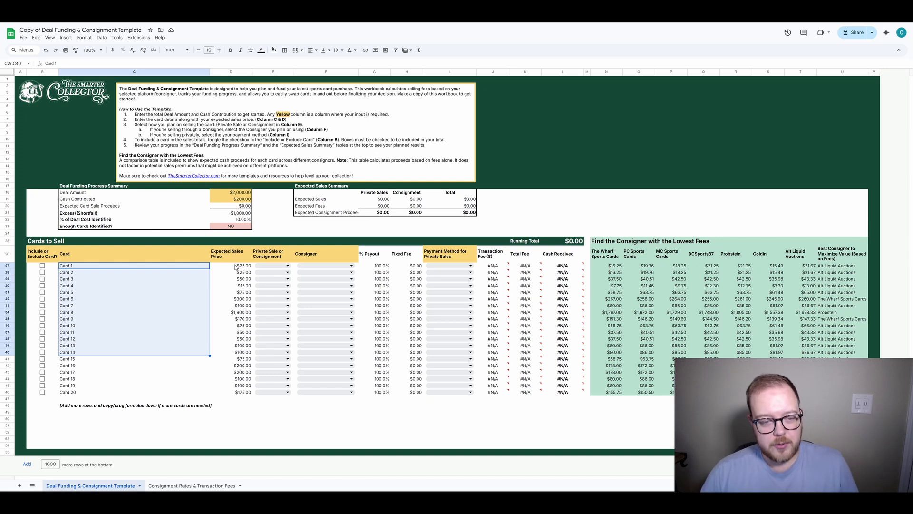
{"action": "left_click_drag", "start_coordinate": [235, 267], "coordinate": [232, 346]}
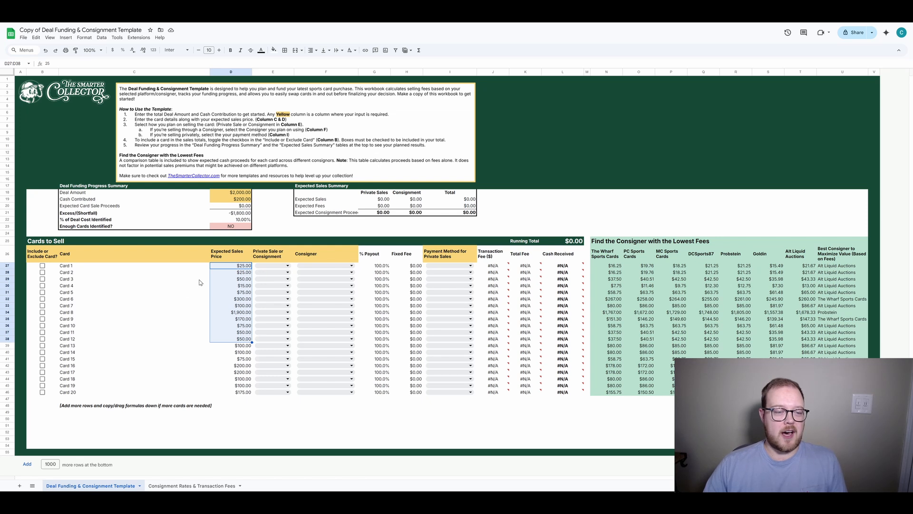
{"action": "left_click", "coordinate": [184, 273]}
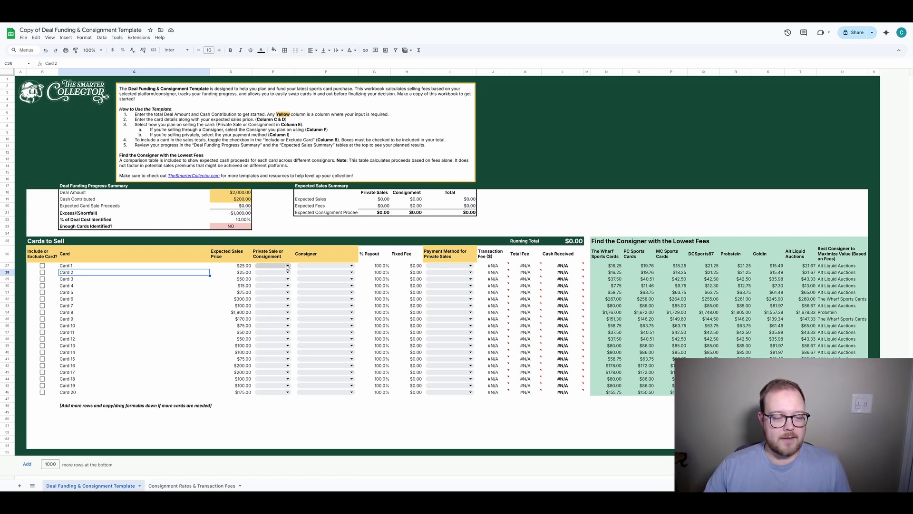
Mark Card 1 as a Private Sale and set its consigner to N/A - Private Sale
{"action": "left_click", "coordinate": [287, 266]}
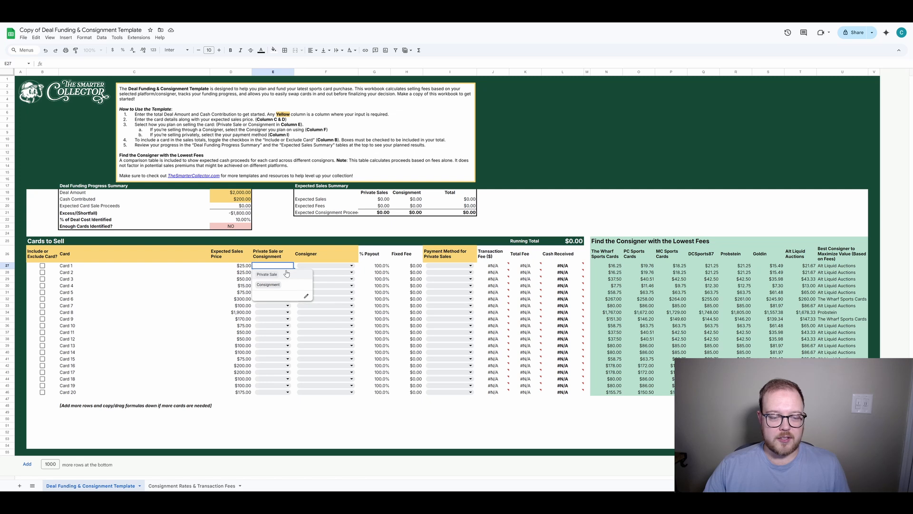
{"action": "left_click", "coordinate": [291, 275]}
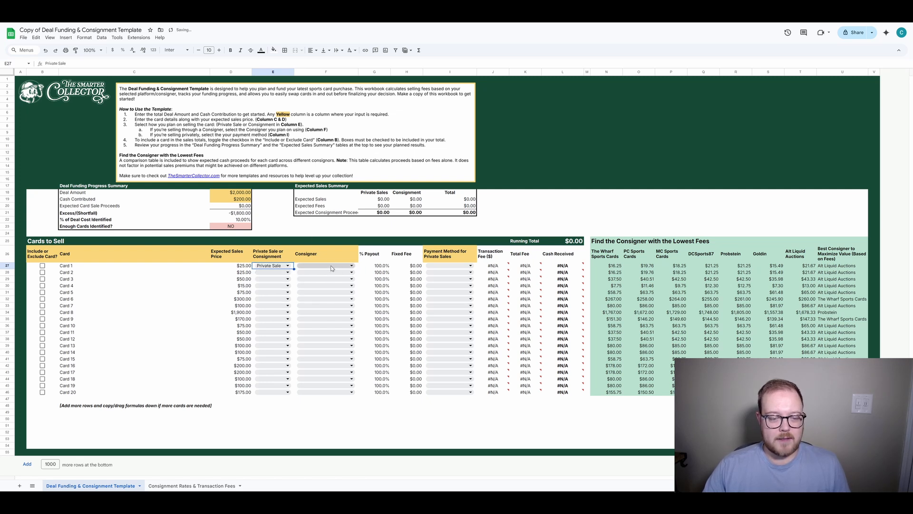
{"action": "left_click", "coordinate": [344, 266]}
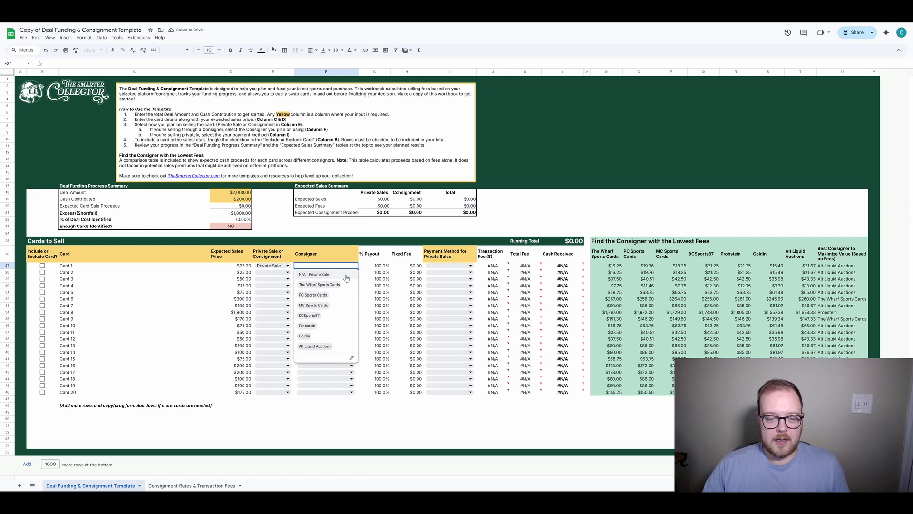
{"action": "left_click", "coordinate": [347, 277]}
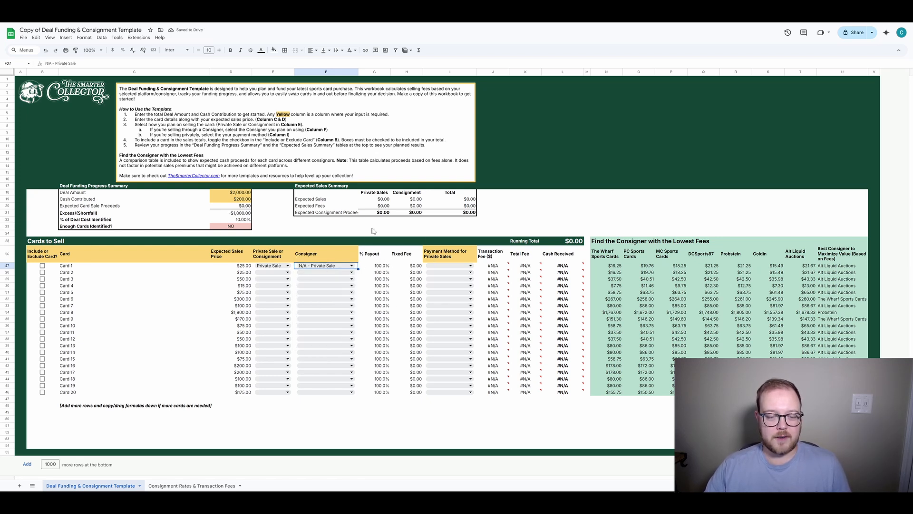
Try PayPal F&F as Card 1's private sale payment method, and switch it to PayPal G&S
{"action": "left_click", "coordinate": [448, 268]}
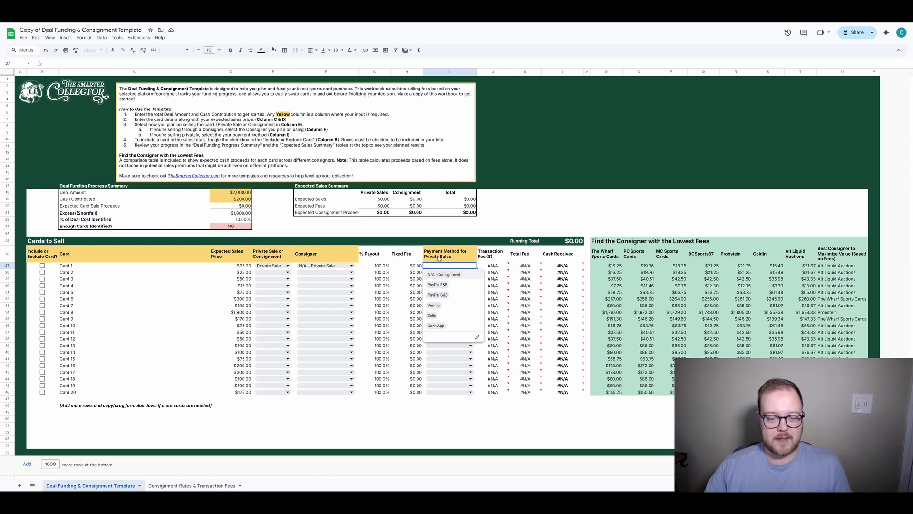
{"action": "left_click", "coordinate": [463, 289]}
{"action": "key", "text": "Right"}
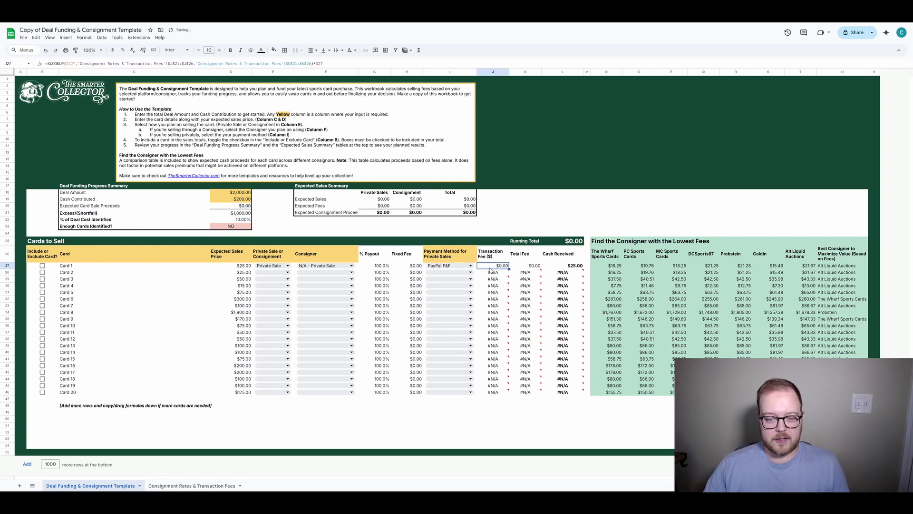
{"action": "left_click", "coordinate": [459, 267]}
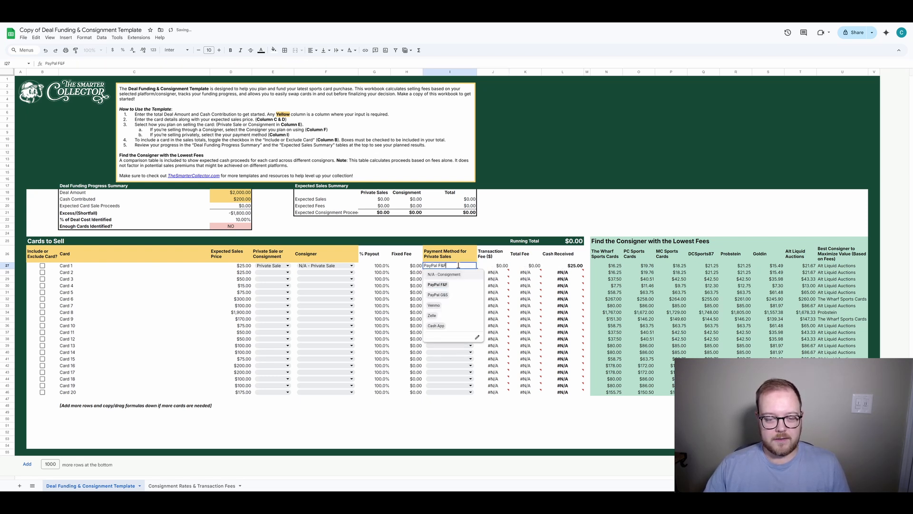
{"action": "left_click", "coordinate": [454, 295]}
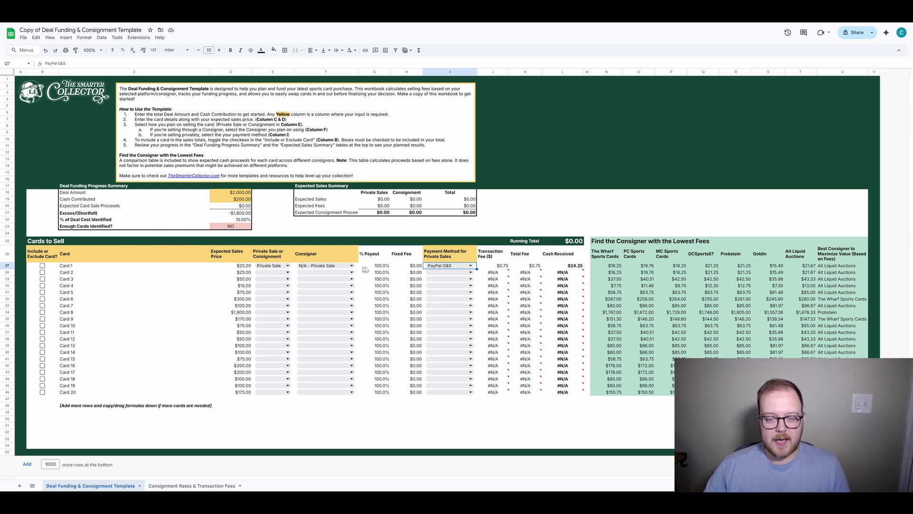
Include Card 1 in the running total and the expected sales summary
{"action": "left_click", "coordinate": [574, 243]}
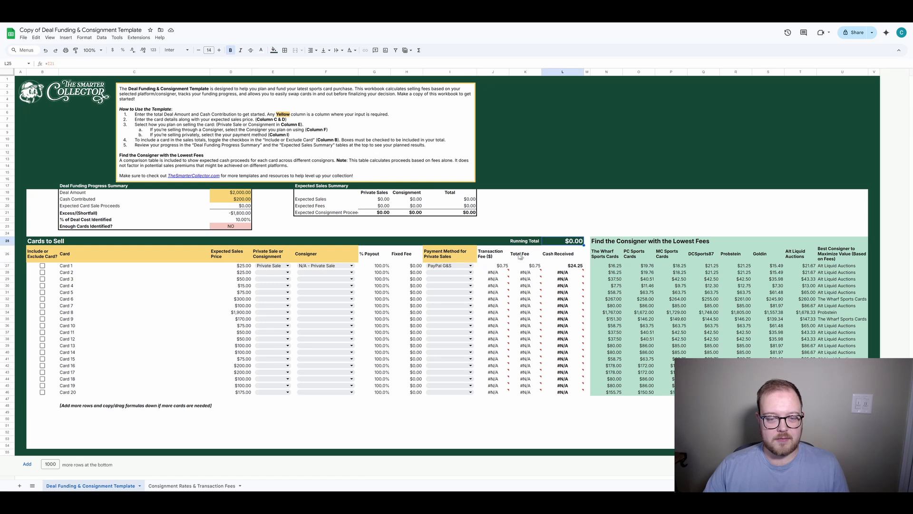
{"action": "left_click_drag", "start_coordinate": [315, 189], "coordinate": [463, 215]}
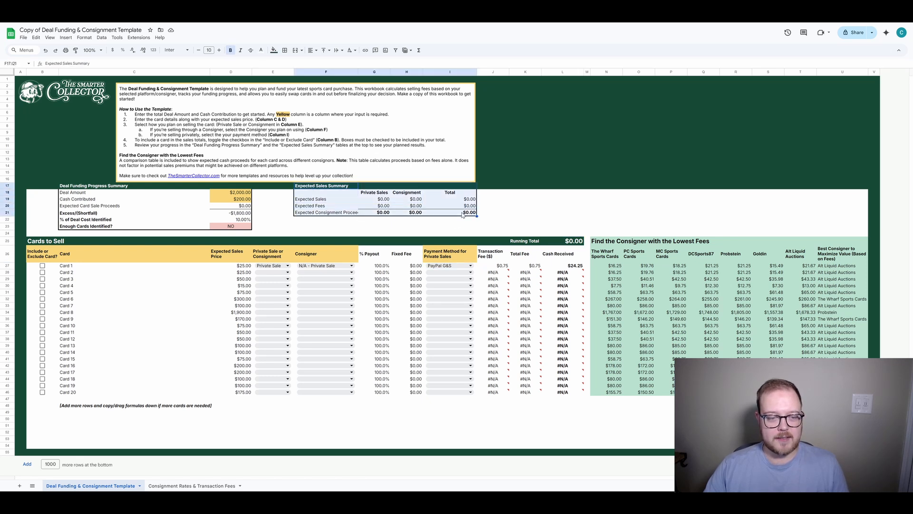
{"action": "left_click", "coordinate": [535, 208]}
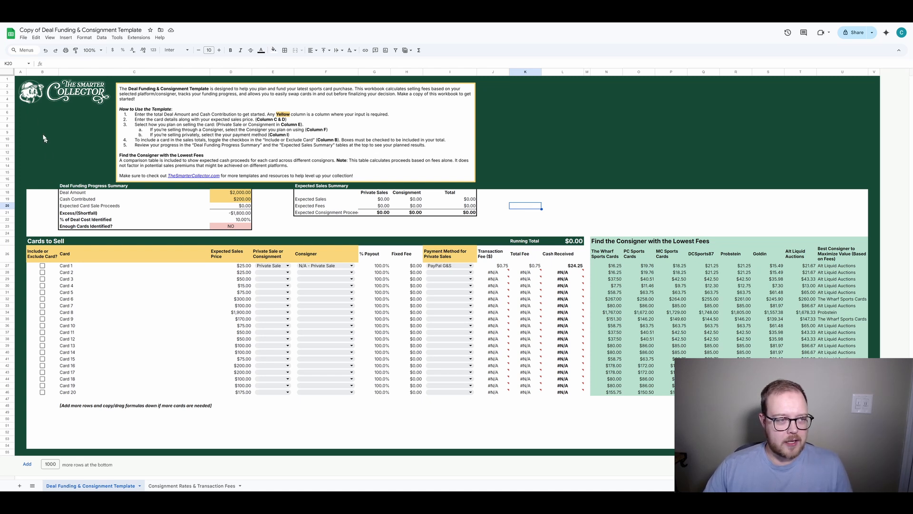
{"action": "left_click", "coordinate": [39, 255]}
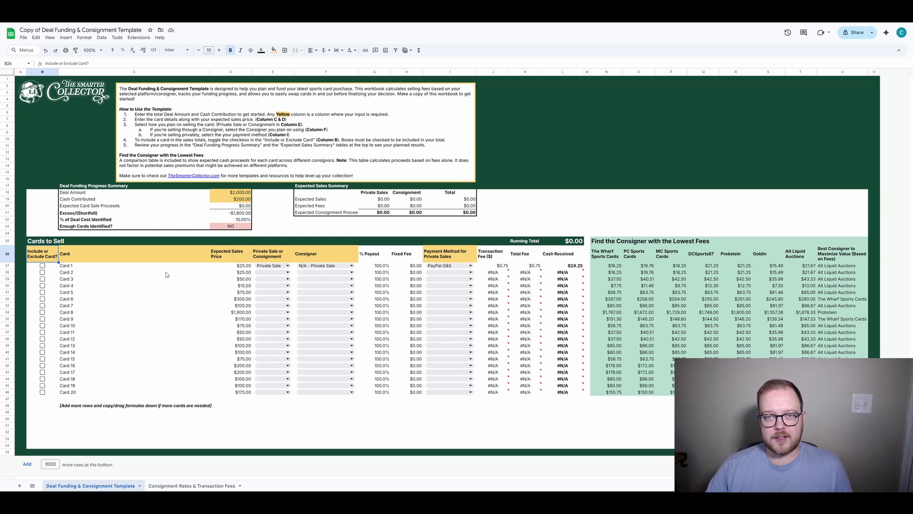
{"action": "left_click", "coordinate": [42, 266]}
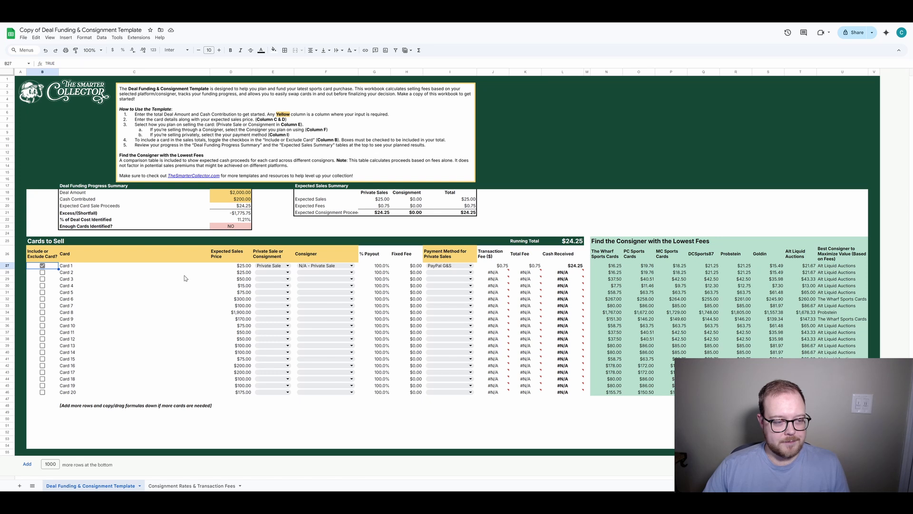
Mark Card 2 as Consignment in the Private Sale or Consignment column
{"action": "key", "text": "Down"}
{"action": "key", "text": "Right"}
{"action": "key", "text": "Right"}
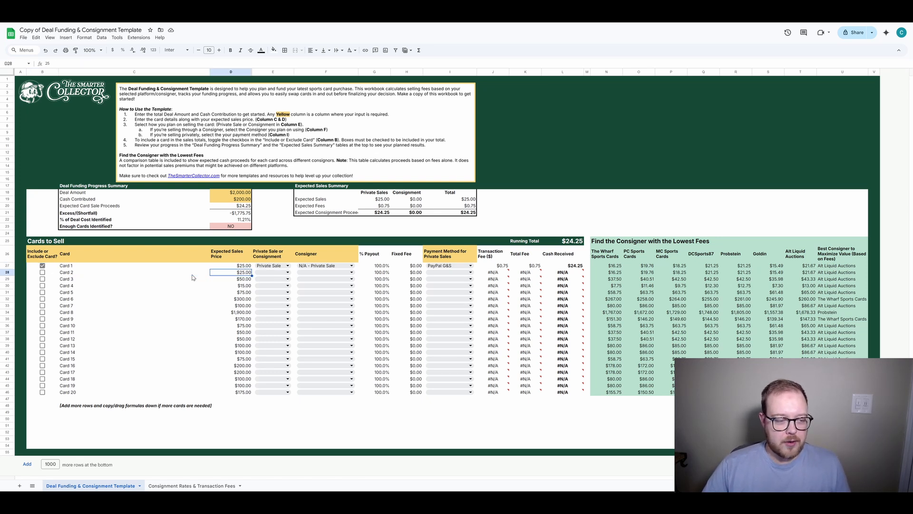
{"action": "key", "text": "Right"}
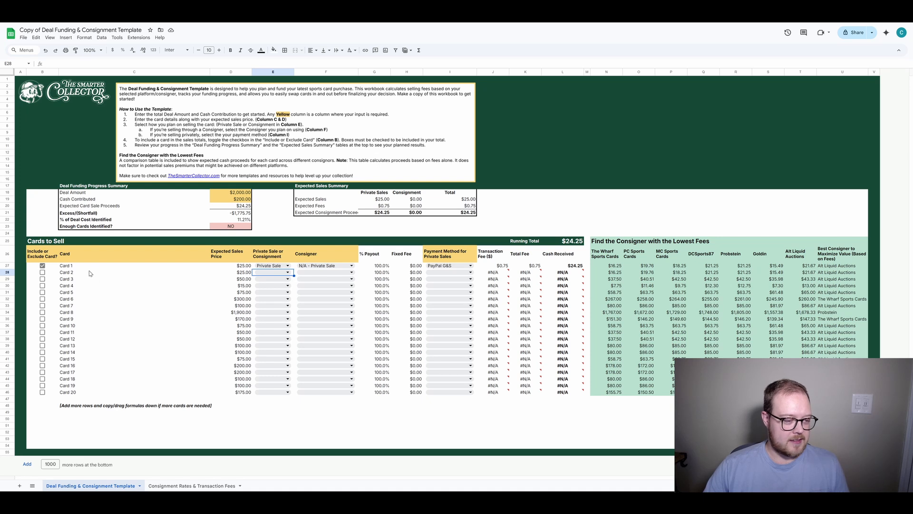
{"action": "left_click_drag", "start_coordinate": [90, 273], "coordinate": [102, 327]}
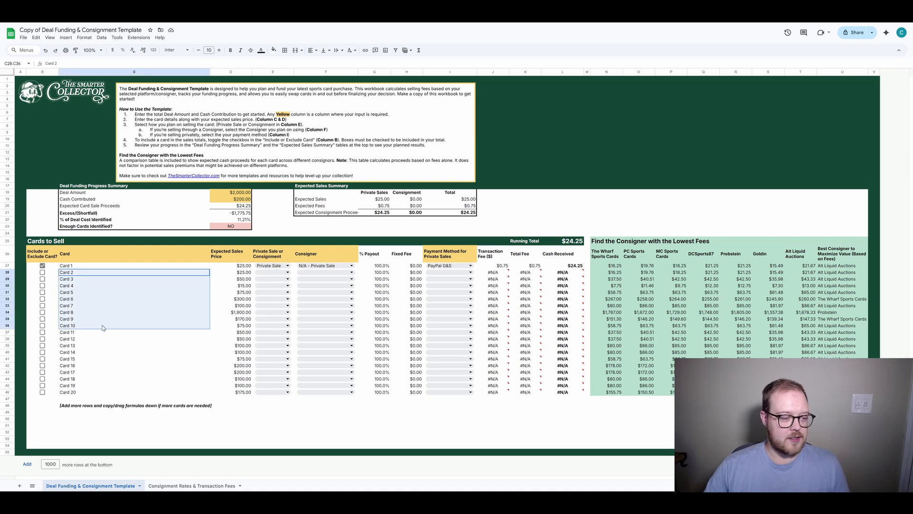
{"action": "left_click", "coordinate": [270, 273]}
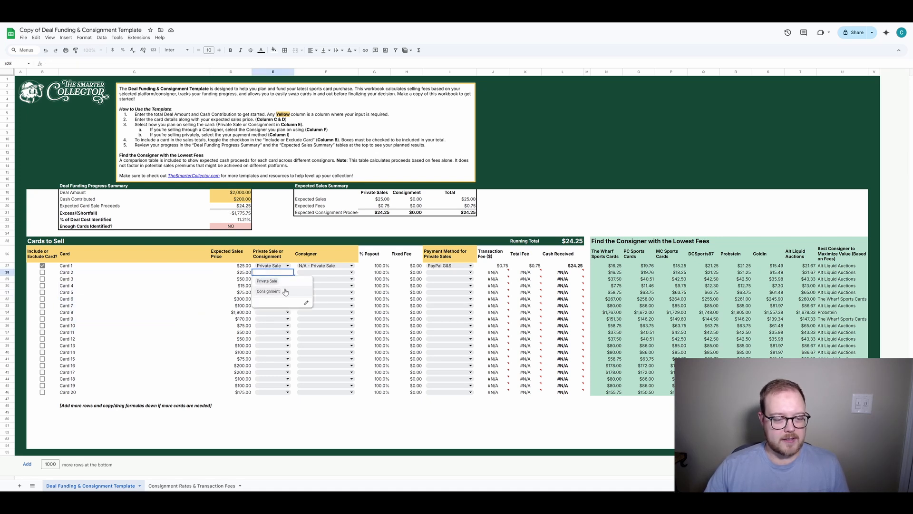
{"action": "left_click", "coordinate": [265, 288]}
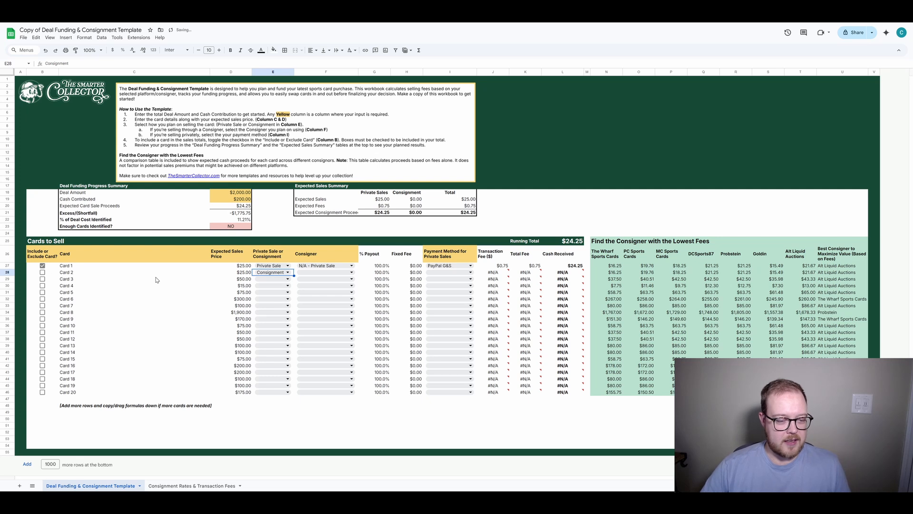
Fill the Consignment sale method down from Card 2 through Card 10, undoing any extension past Card 10
{"action": "key", "text": "shift+Down"}
{"action": "key", "text": "shift+Down"}
{"action": "key", "text": "shift+Down"}
{"action": "key", "text": "shift+Down"}
{"action": "key", "text": "shift+Down"}
{"action": "key", "text": "shift+Down"}
{"action": "key", "text": "shift+Down"}
{"action": "key", "text": "shift+Down"}
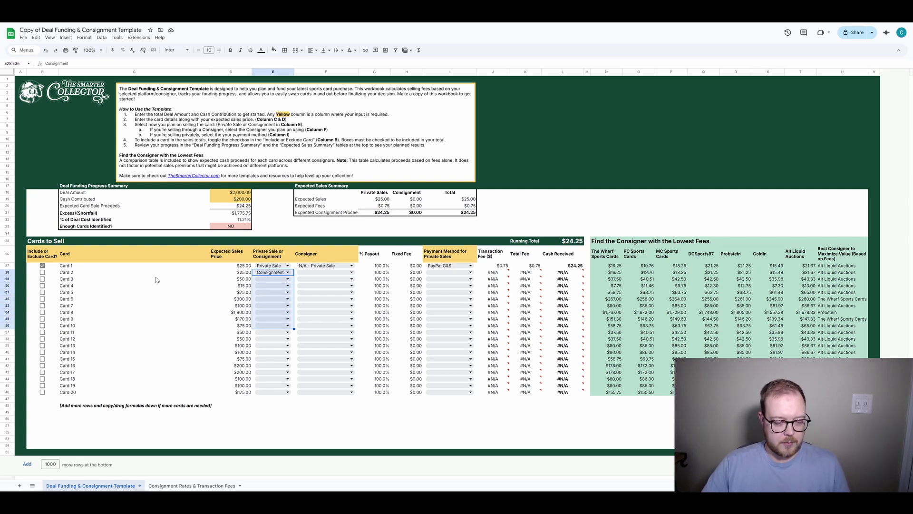
{"action": "key", "text": "ctrl+d"}
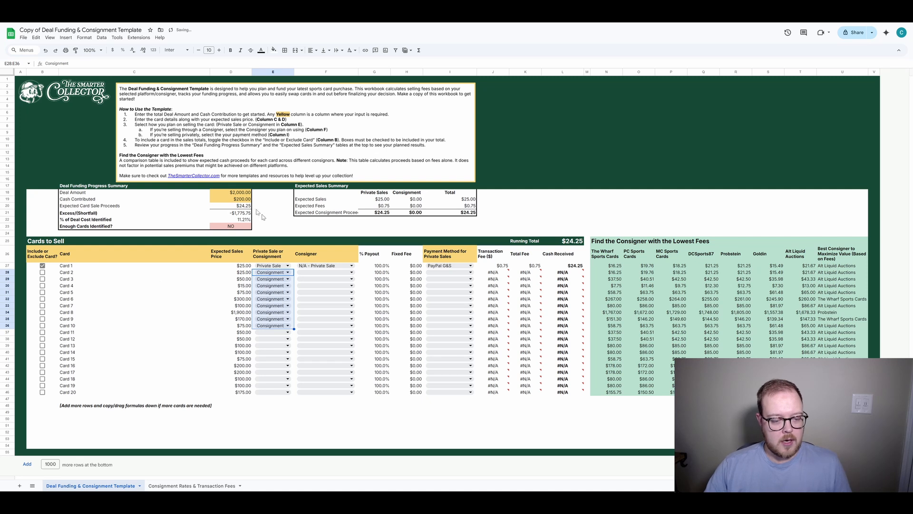
{"action": "left_click_drag", "start_coordinate": [294, 329], "coordinate": [292, 353]}
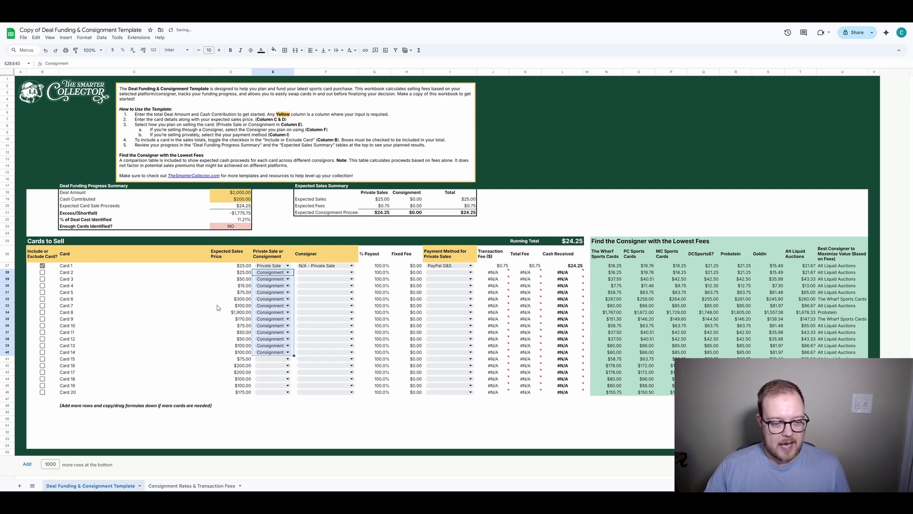
{"action": "key", "text": "ctrl+z"}
Set Card 2's consigner to The Wharf Sports Cards and fill it down through Card 10
{"action": "left_click", "coordinate": [314, 273]}
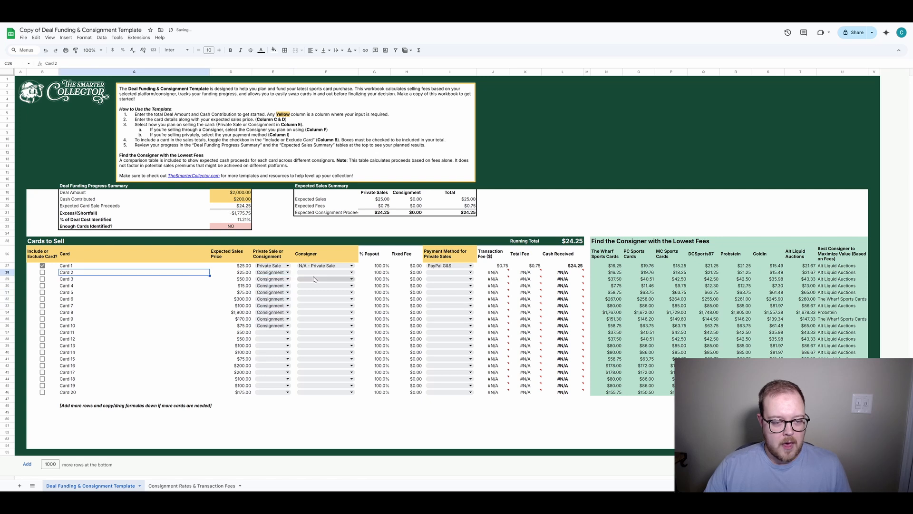
{"action": "left_click", "coordinate": [314, 273]}
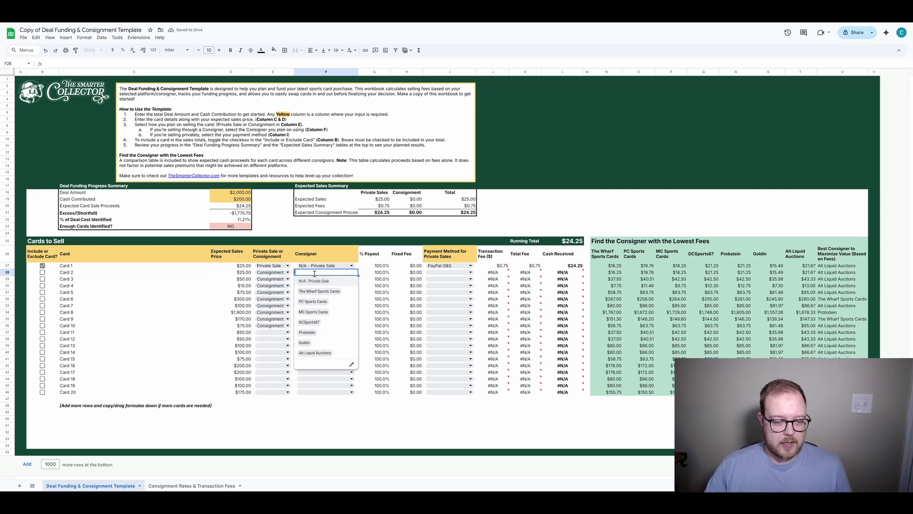
{"action": "left_click", "coordinate": [341, 292]}
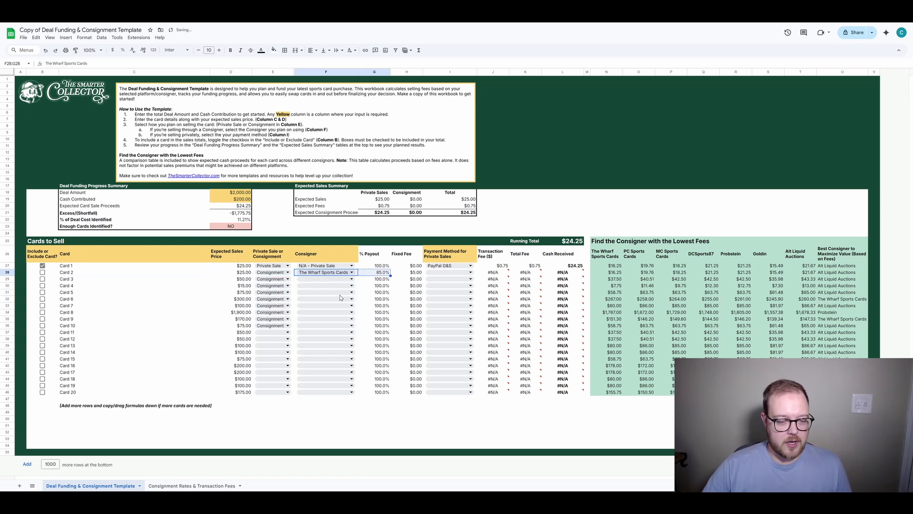
{"action": "key", "text": "shift+Down"}
{"action": "key", "text": "shift+Down"}
{"action": "key", "text": "shift+Down"}
{"action": "key", "text": "shift+Down"}
{"action": "key", "text": "shift+Down"}
{"action": "key", "text": "shift+Down"}
{"action": "key", "text": "shift+Down"}
{"action": "key", "text": "shift+Down"}
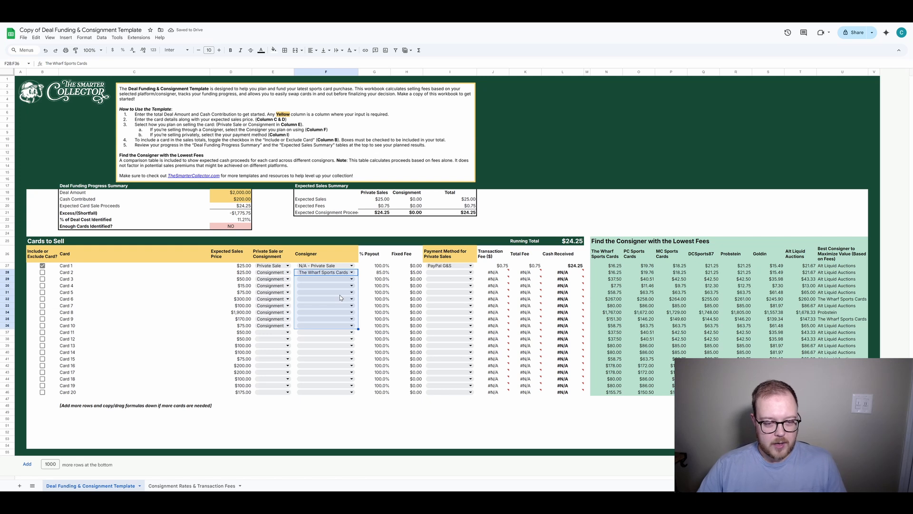
{"action": "key", "text": "ctrl+d"}
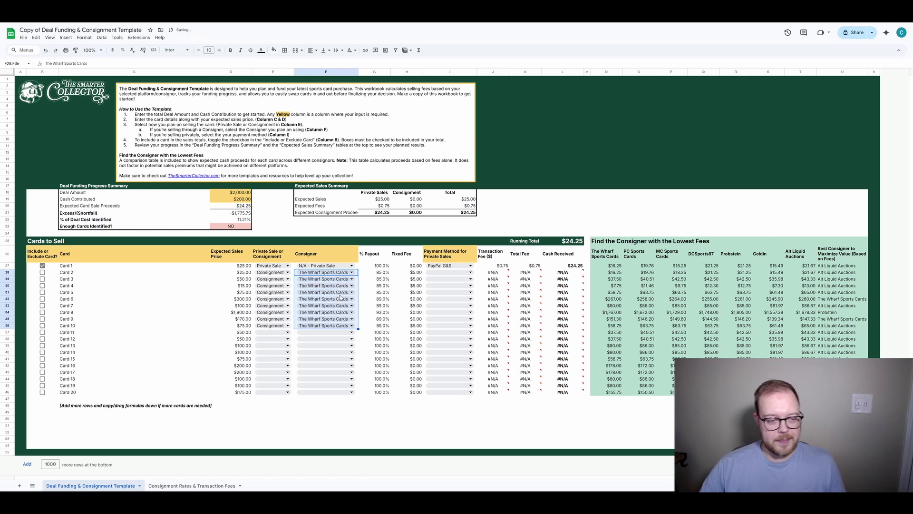
Examine the % Payout values from Card 2 downward and compare them with the expected sales prices of Cards 3 to 10
{"action": "left_click", "coordinate": [384, 272]}
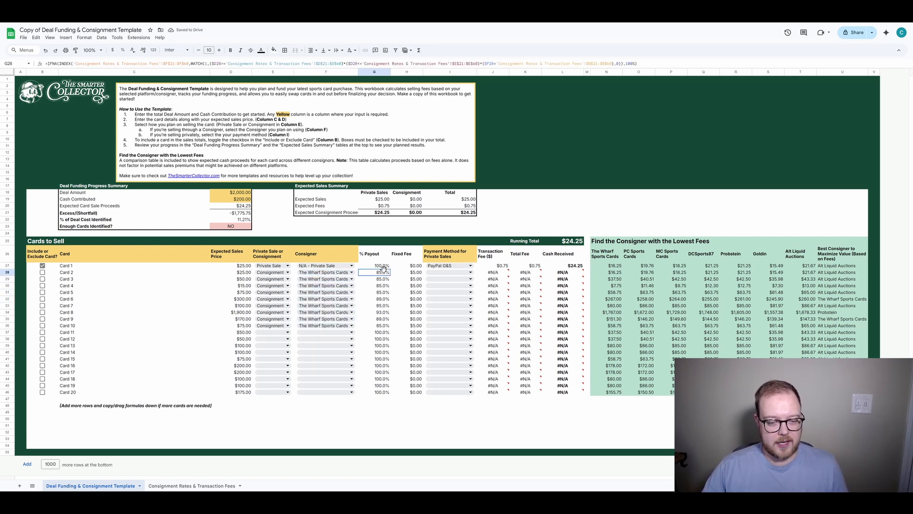
{"action": "key", "text": "shift+Down"}
{"action": "key", "text": "shift+Down"}
{"action": "key", "text": "shift+Down"}
{"action": "key", "text": "shift+Down"}
{"action": "key", "text": "shift+Down"}
{"action": "key", "text": "shift+Down"}
{"action": "key", "text": "shift+Down"}
{"action": "key", "text": "shift+Down"}
{"action": "key", "text": "shift+Down"}
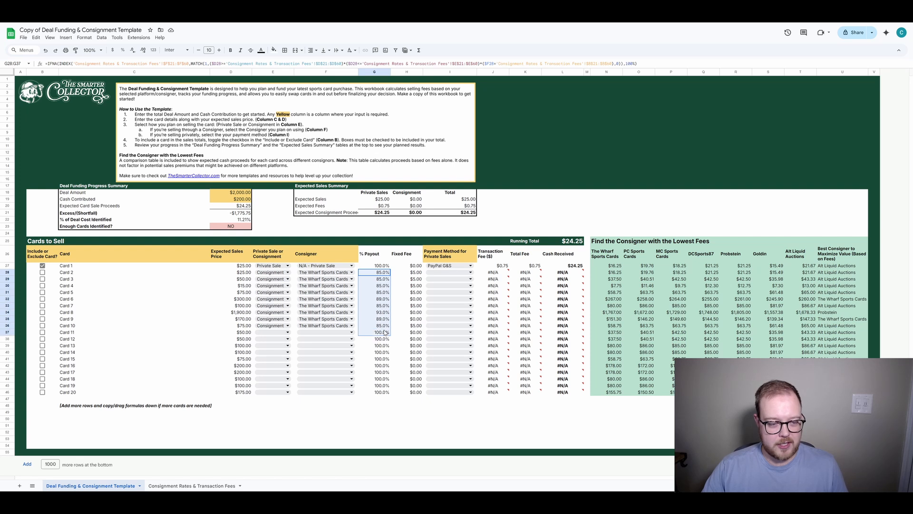
{"action": "left_click_drag", "start_coordinate": [245, 279], "coordinate": [251, 329]}
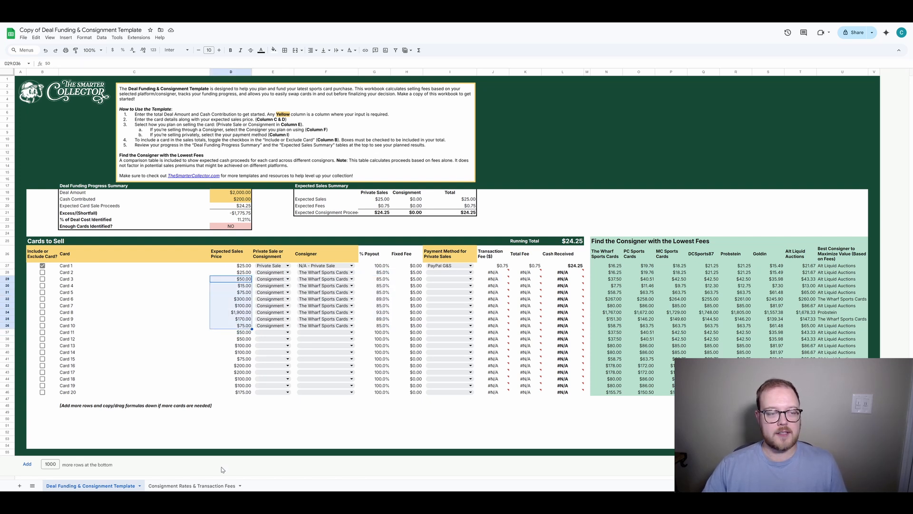
Review the consigners listed on the Consignment Rates & Transaction Fees sheet and the consigner options available for Card 3 in the template
{"action": "left_click", "coordinate": [199, 486]}
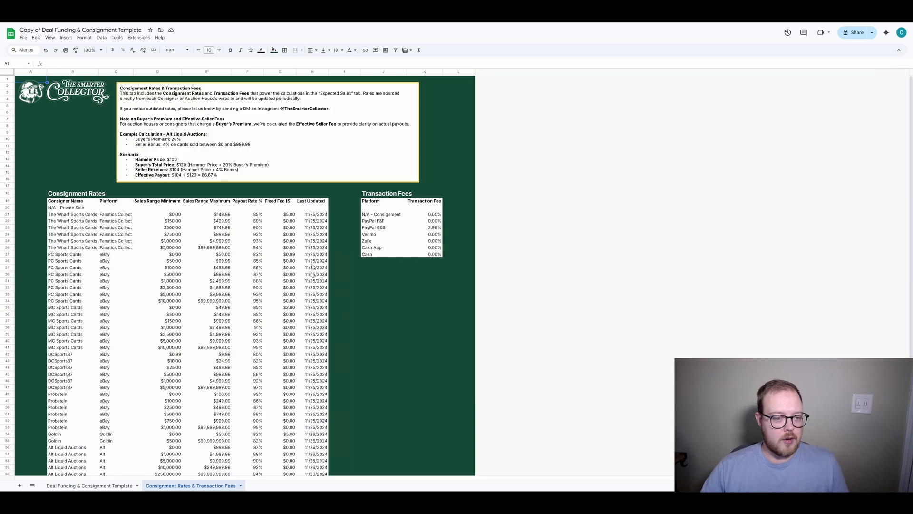
{"action": "left_click_drag", "start_coordinate": [66, 210], "coordinate": [80, 453]}
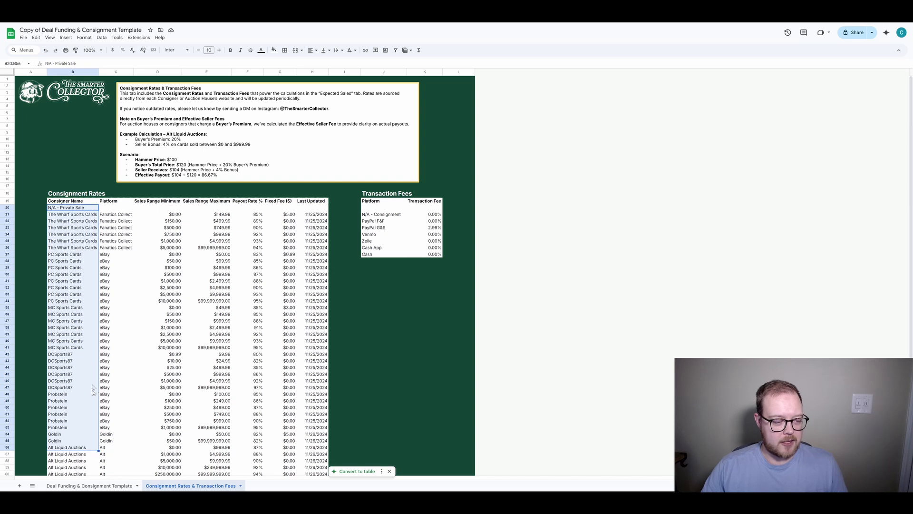
{"action": "left_click", "coordinate": [200, 289]}
{"action": "left_click", "coordinate": [93, 486]}
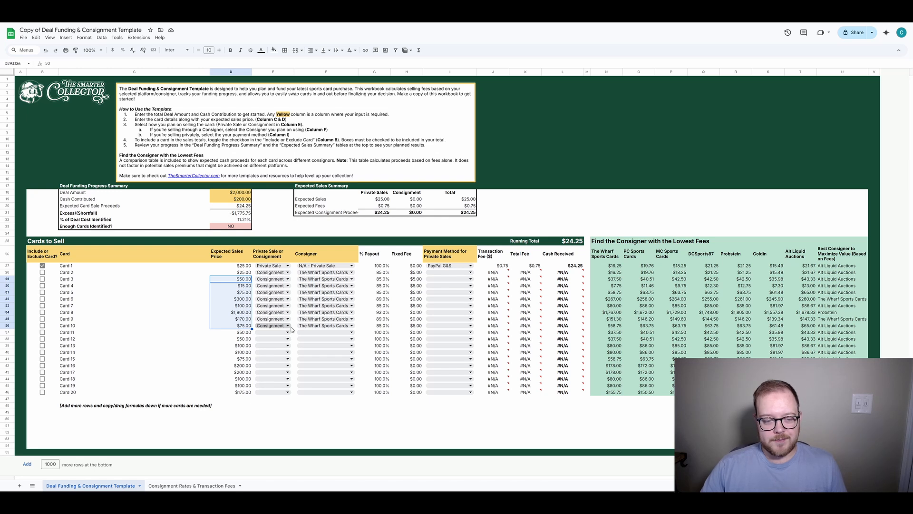
{"action": "left_click", "coordinate": [343, 281]}
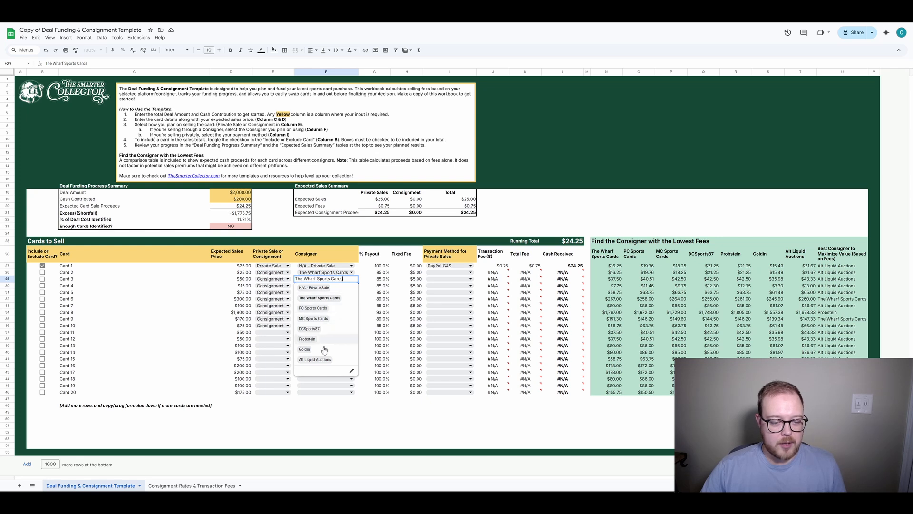
{"action": "left_click", "coordinate": [403, 280]}
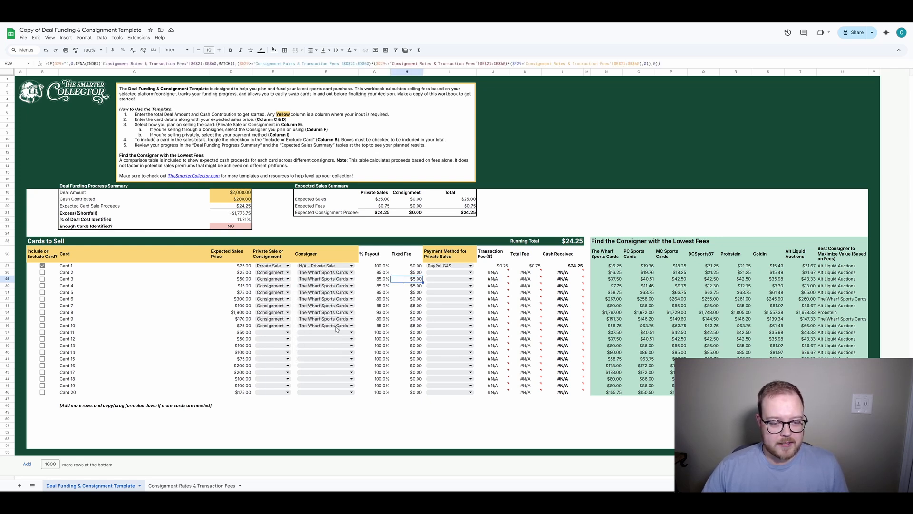
Set Card 2's payment method to N/A - Consignment and fill it down through Card 10
{"action": "left_click", "coordinate": [463, 273]}
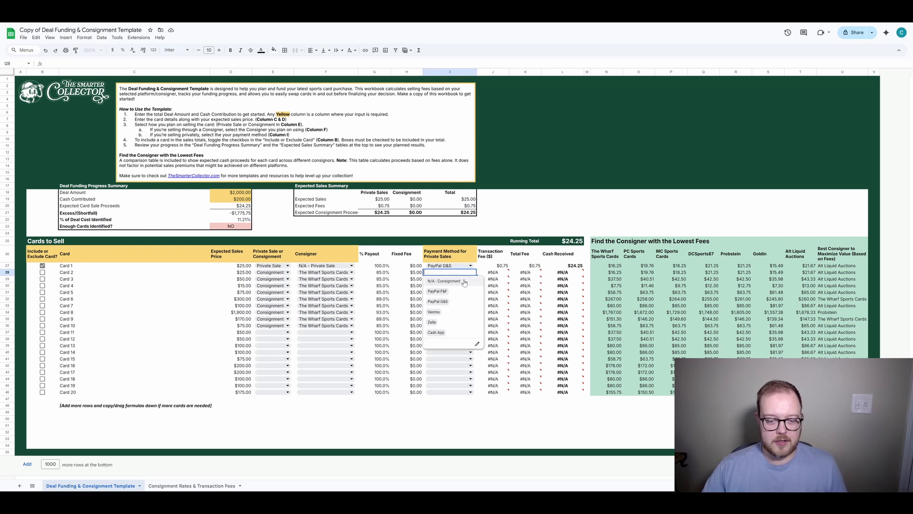
{"action": "left_click", "coordinate": [452, 281]}
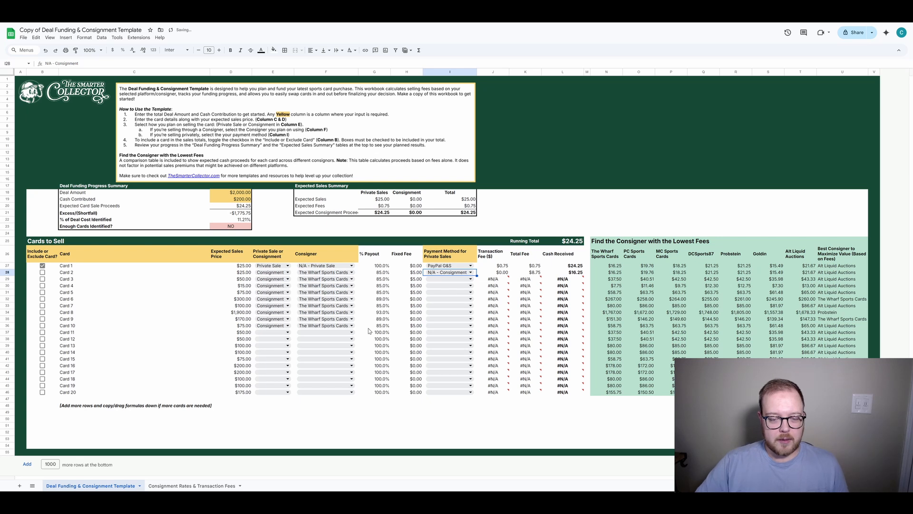
{"action": "key", "text": "shift+Down"}
{"action": "key", "text": "shift+Down"}
{"action": "key", "text": "shift+Down"}
{"action": "key", "text": "shift+Down"}
{"action": "key", "text": "shift+Down"}
{"action": "key", "text": "shift+Down"}
{"action": "key", "text": "shift+Down"}
{"action": "key", "text": "shift+Down"}
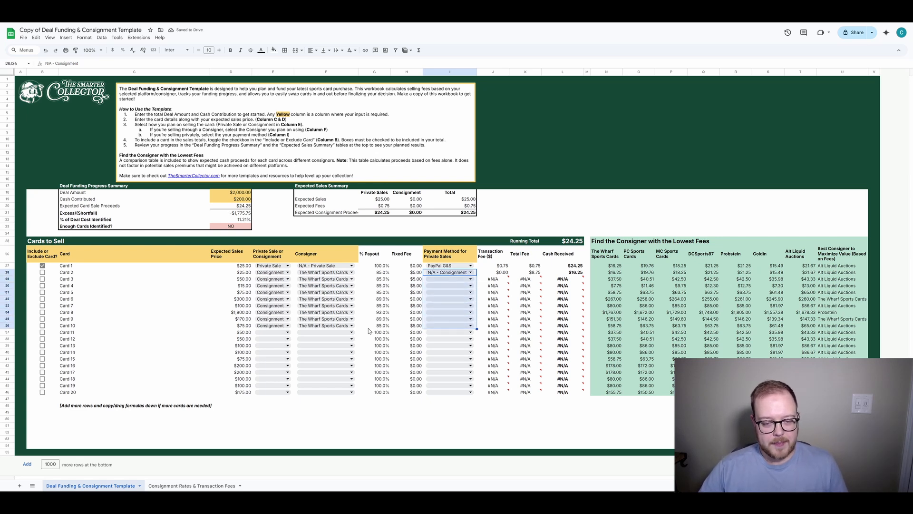
{"action": "key", "text": "ctrl+d"}
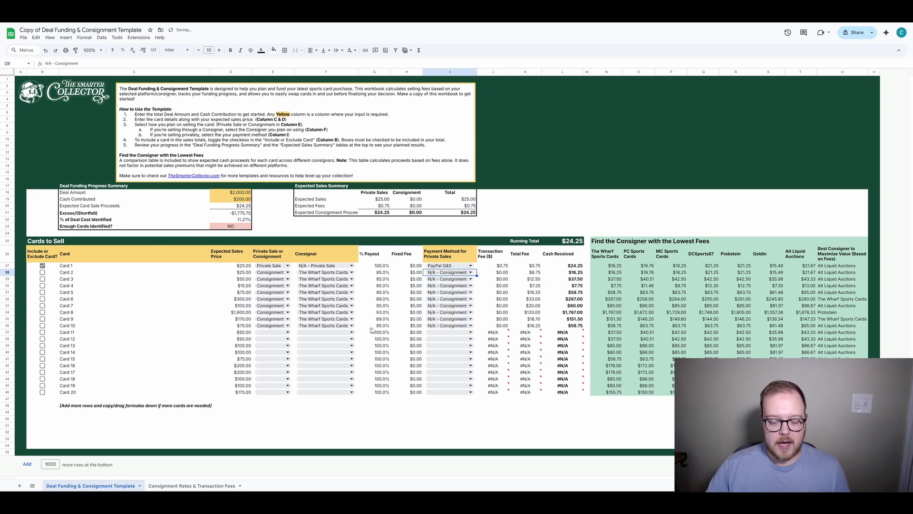
Review the Cash Received values of Cards 1 to 10, the candidate cards and the cash contribution
{"action": "left_click_drag", "start_coordinate": [577, 270], "coordinate": [577, 328]}
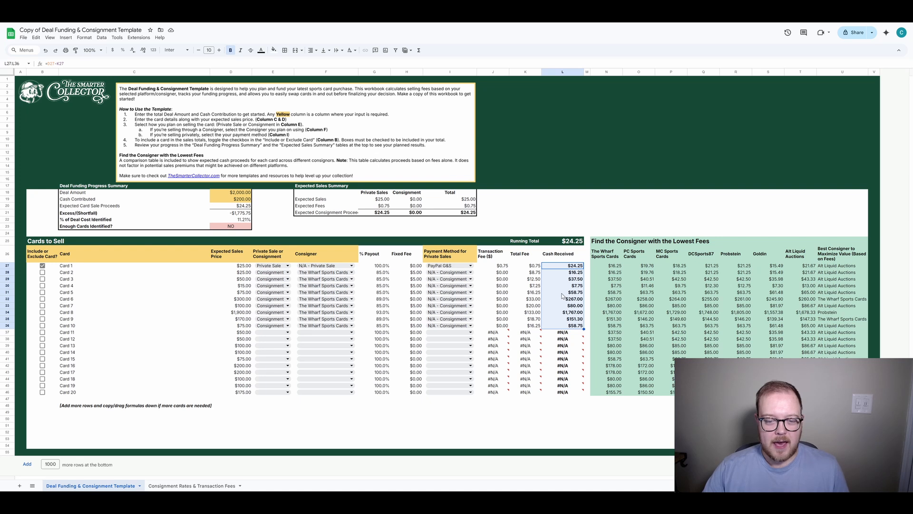
{"action": "left_click", "coordinate": [563, 293]}
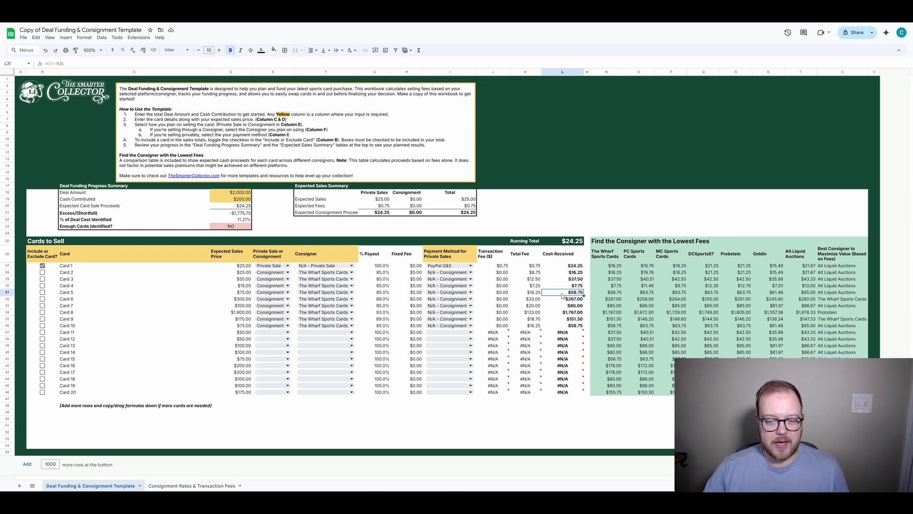
{"action": "left_click", "coordinate": [79, 265]}
{"action": "left_click", "coordinate": [77, 280]}
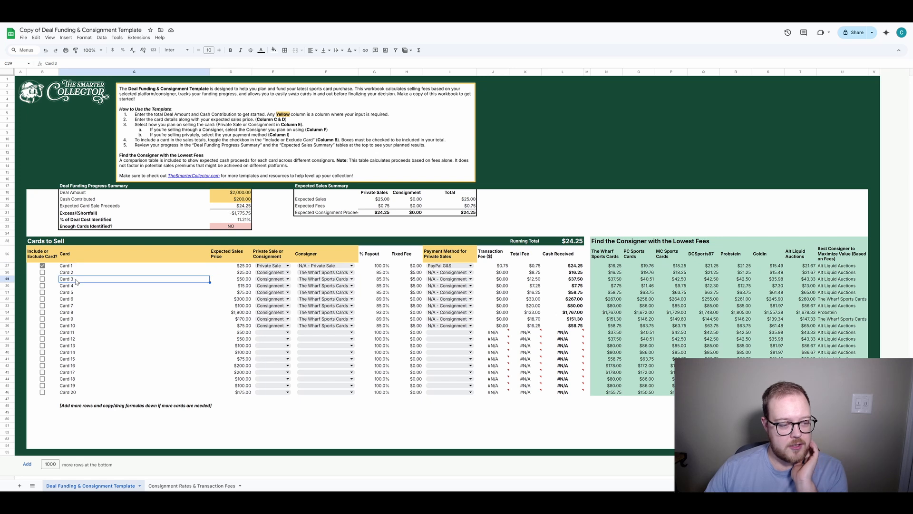
{"action": "left_click", "coordinate": [79, 293]}
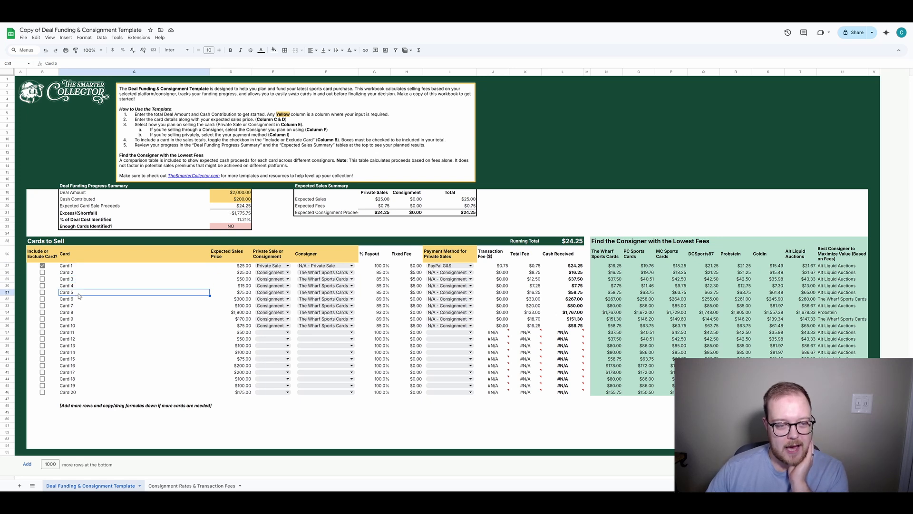
{"action": "left_click", "coordinate": [86, 268]}
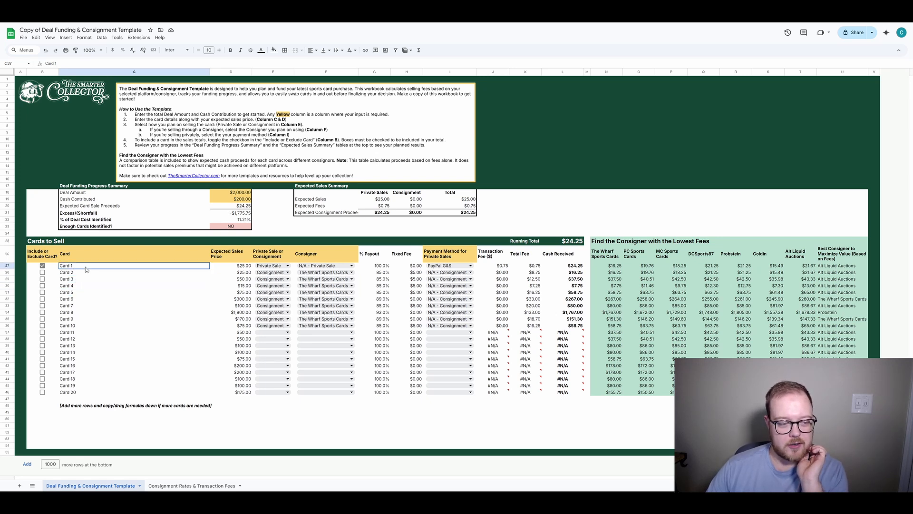
{"action": "left_click", "coordinate": [82, 287]}
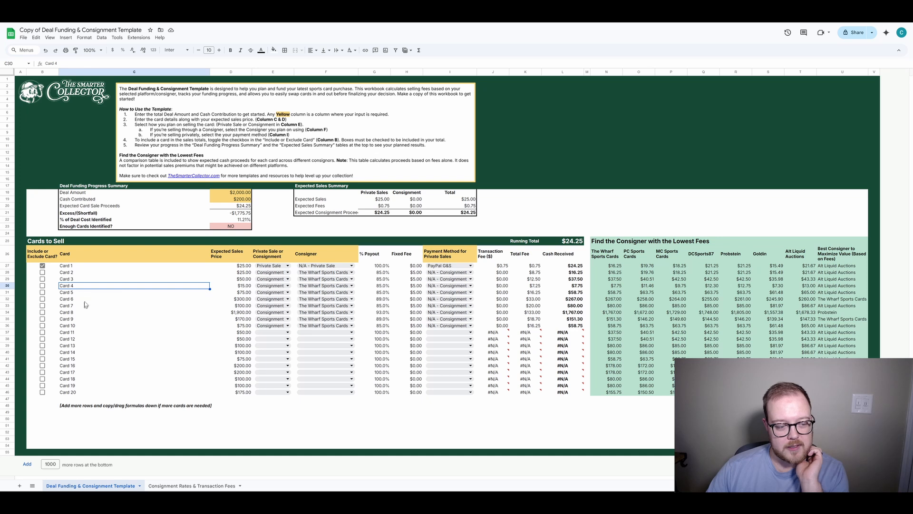
{"action": "left_click", "coordinate": [89, 314]}
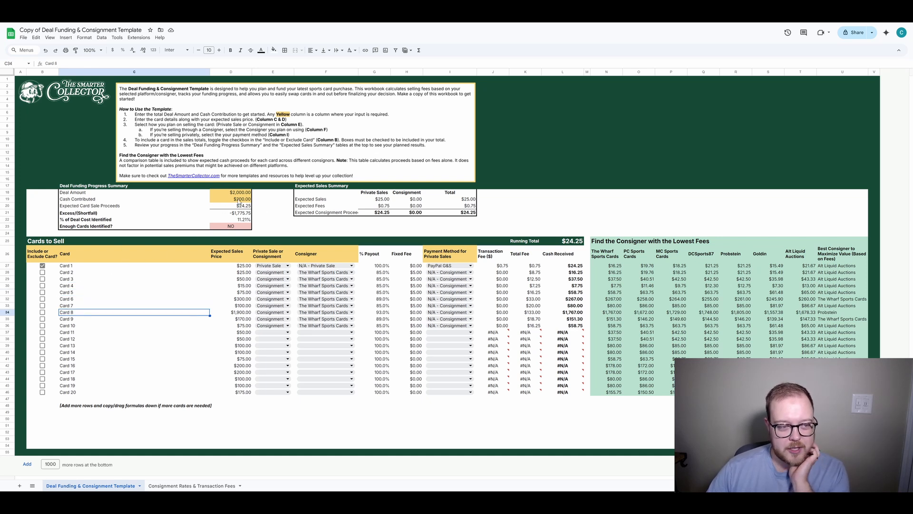
{"action": "left_click", "coordinate": [236, 201]}
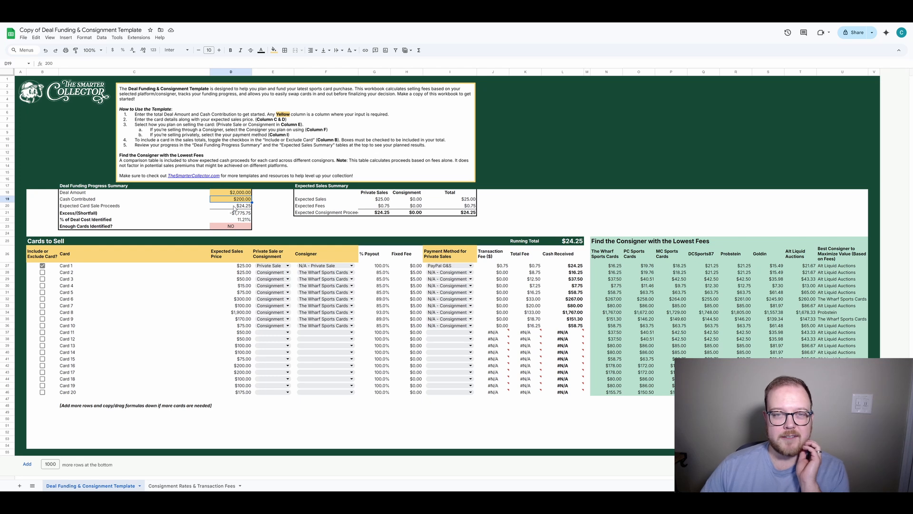
Include Card 3 in the sales totals and check the Expected Sales Summary
{"action": "left_click", "coordinate": [71, 273]}
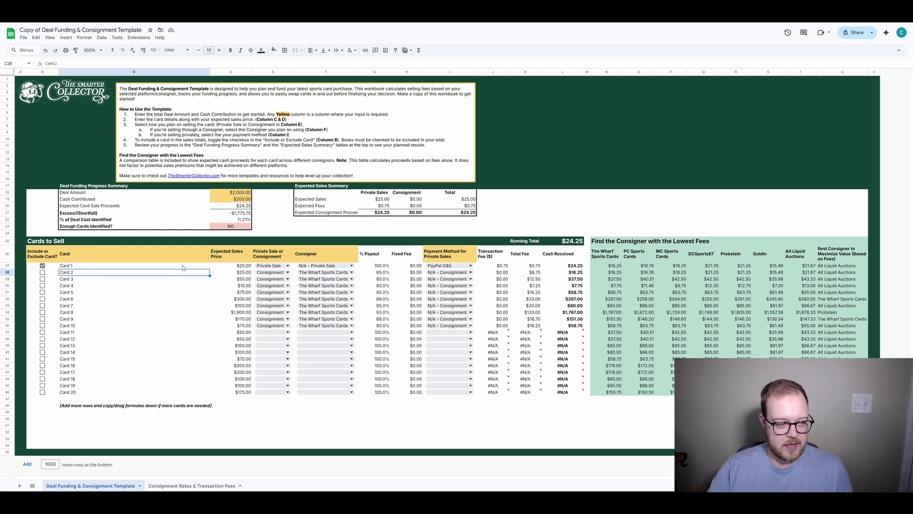
{"action": "key", "text": "Left"}
{"action": "key", "text": "Up"}
{"action": "key", "text": "Up"}
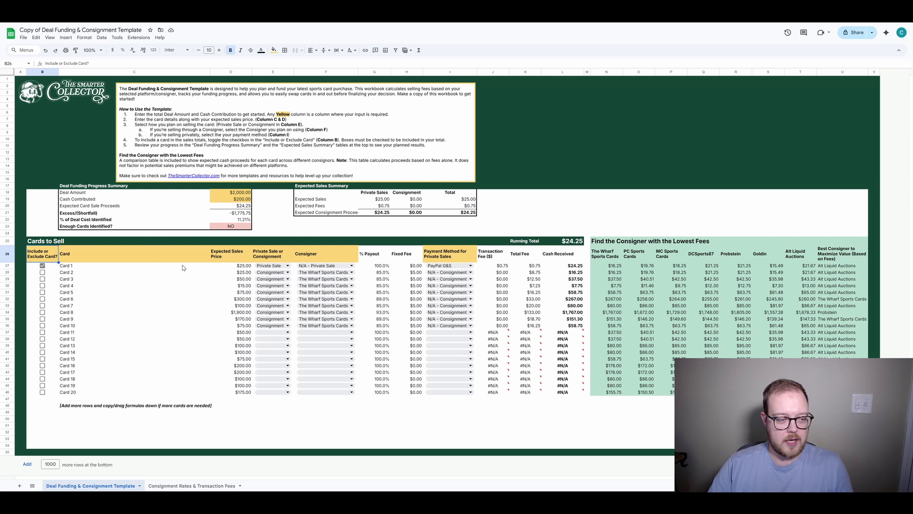
{"action": "key", "text": "Down"}
{"action": "key", "text": "Down"}
{"action": "key", "text": "Down"}
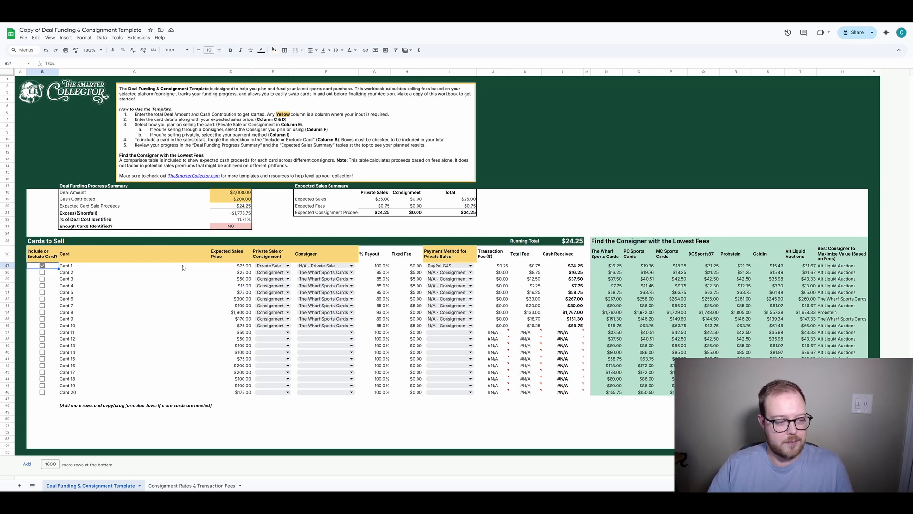
{"action": "key", "text": "space"}
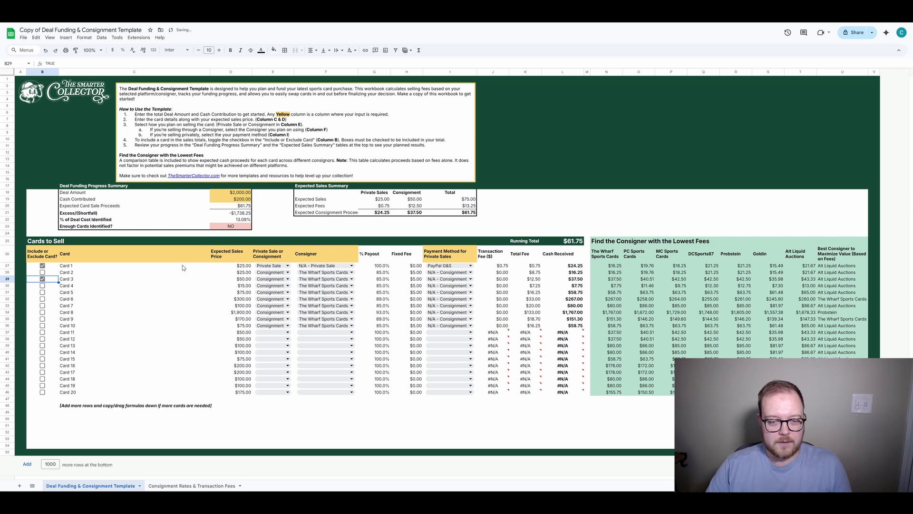
{"action": "key", "text": "Down"}
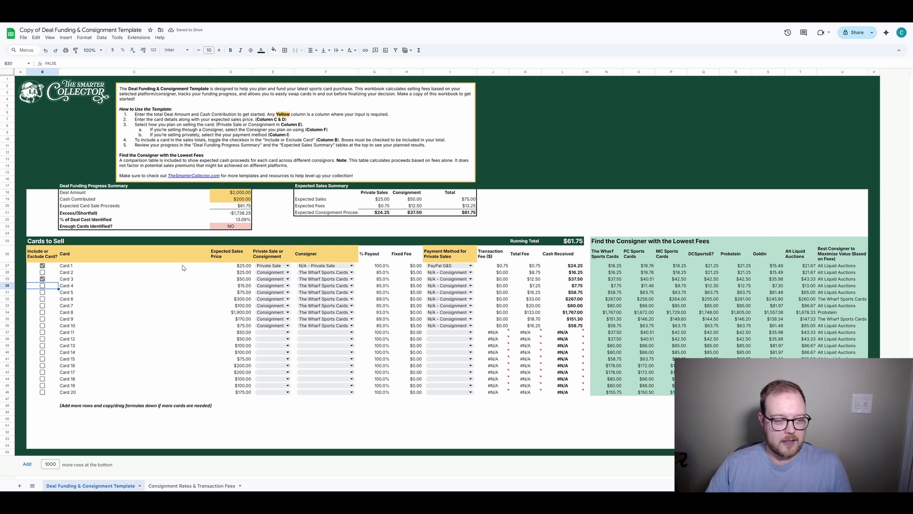
{"action": "left_click", "coordinate": [112, 178]}
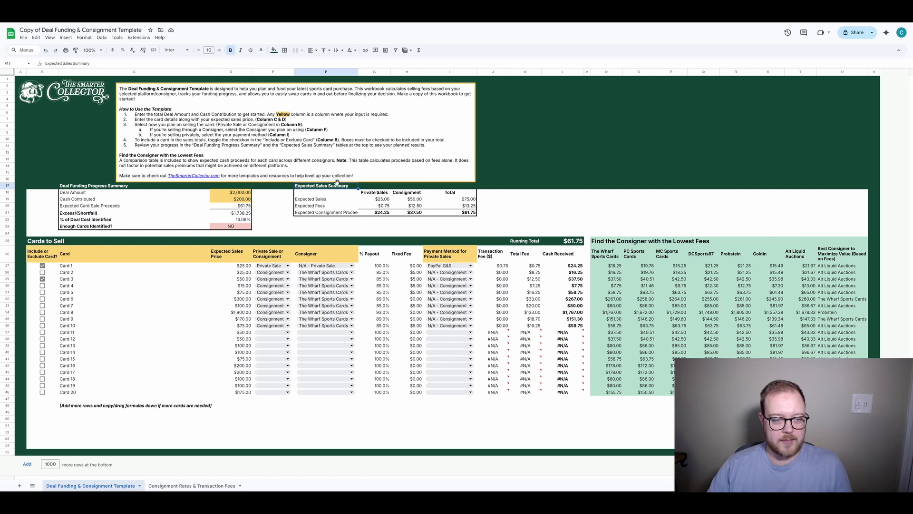
{"action": "left_click", "coordinate": [78, 268]}
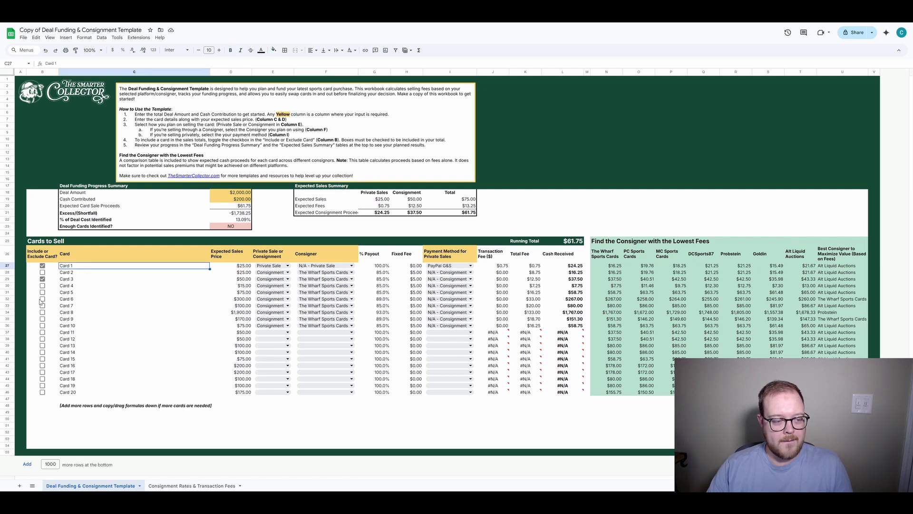
Include Cards 5 through 10 in the sales totals
{"action": "left_click", "coordinate": [105, 293]}
{"action": "key", "text": "Left"}
{"action": "key", "text": "space"}
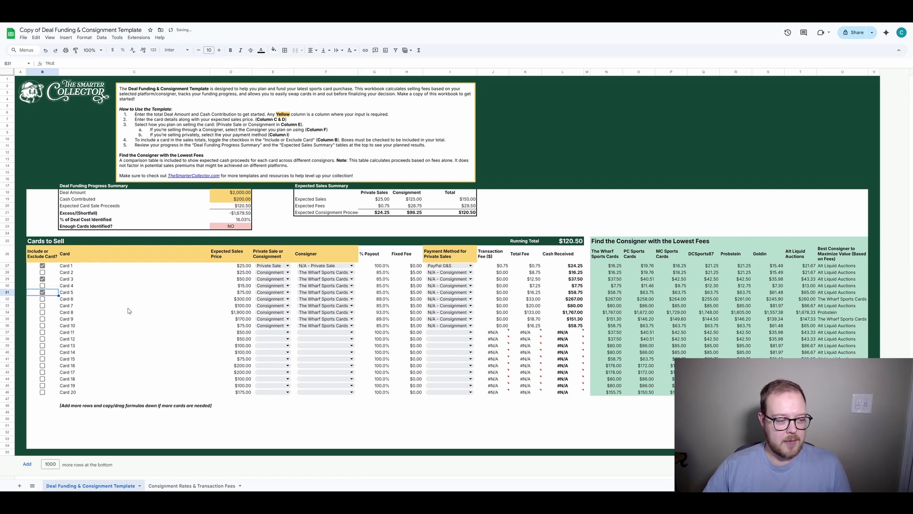
{"action": "key", "text": "Down"}
{"action": "key", "text": "space"}
{"action": "key", "text": "Down"}
{"action": "key", "text": "space"}
{"action": "key", "text": "Down"}
{"action": "key", "text": "space"}
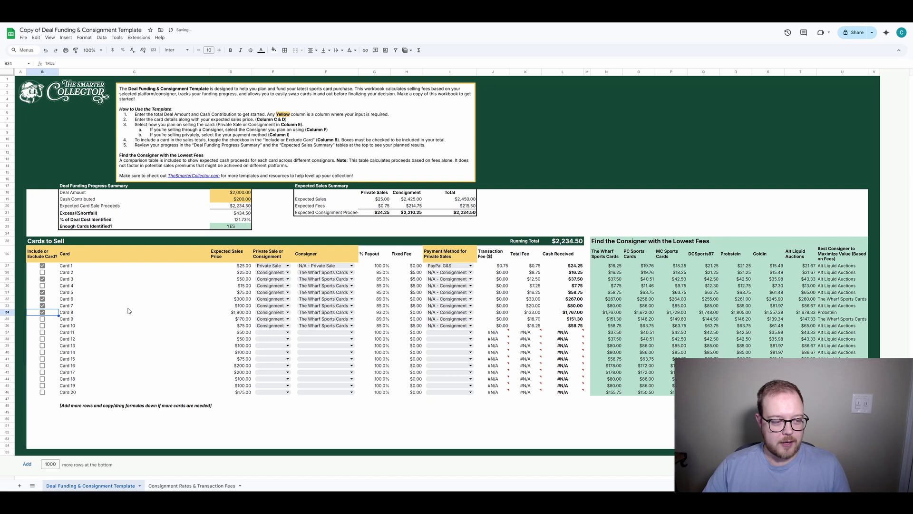
{"action": "key", "text": "Down"}
{"action": "key", "text": "space"}
{"action": "key", "text": "Down"}
{"action": "key", "text": "space"}
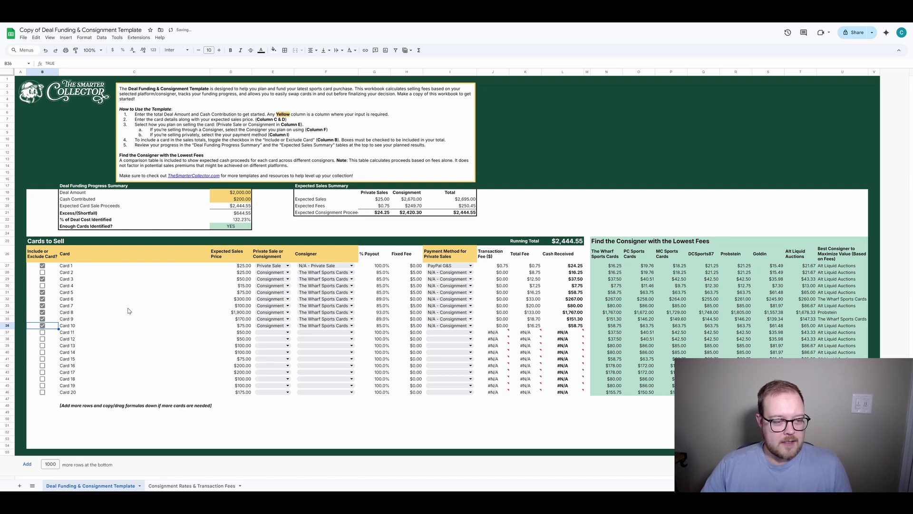
{"action": "key", "text": "Up"}
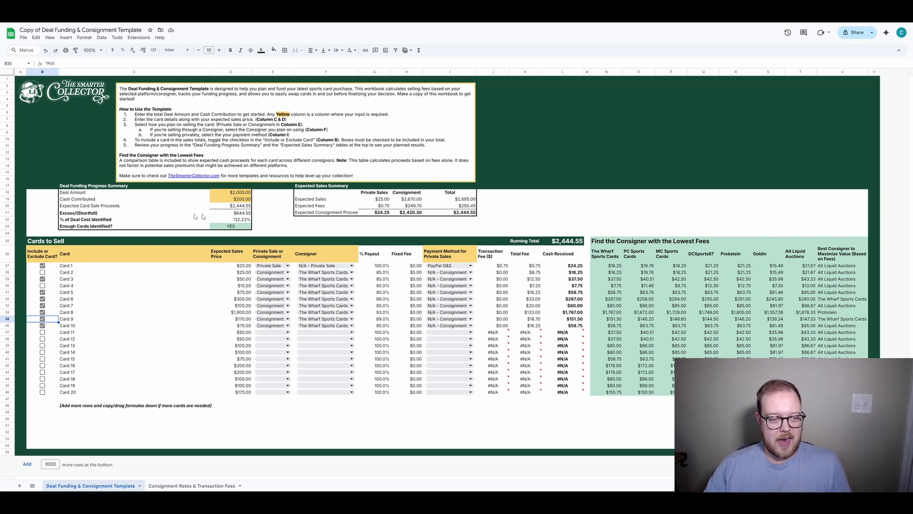
Set the cash contribution to $0 and check the excess or shortfall in the Deal Funding Progress Summary
{"action": "left_click_drag", "start_coordinate": [93, 221], "coordinate": [242, 220]}
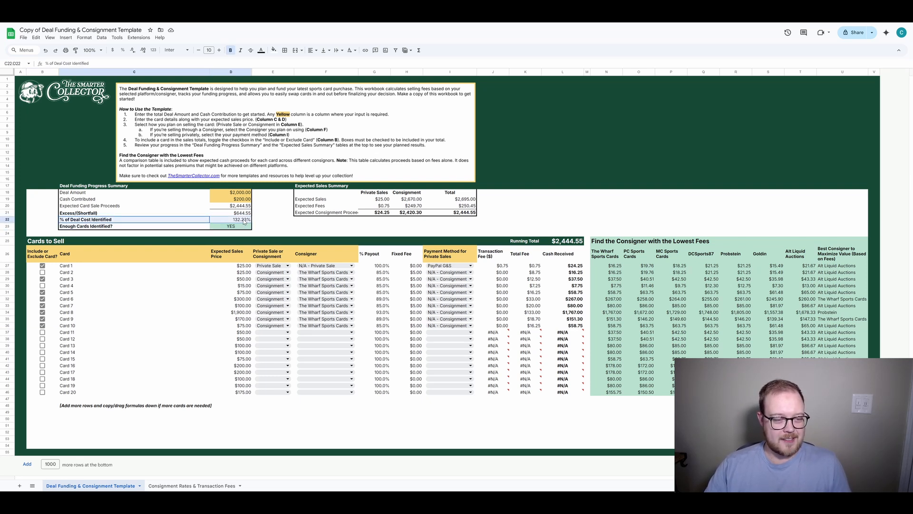
{"action": "left_click", "coordinate": [272, 213]}
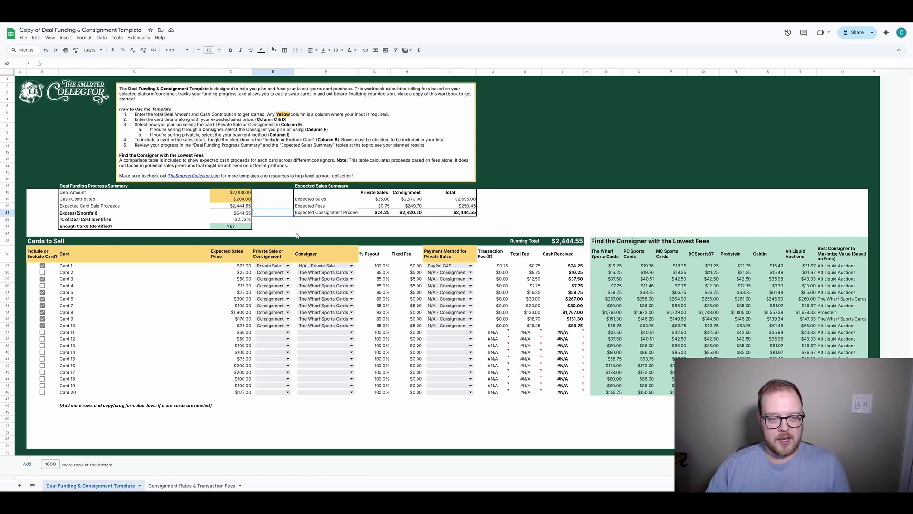
{"action": "left_click", "coordinate": [245, 200]}
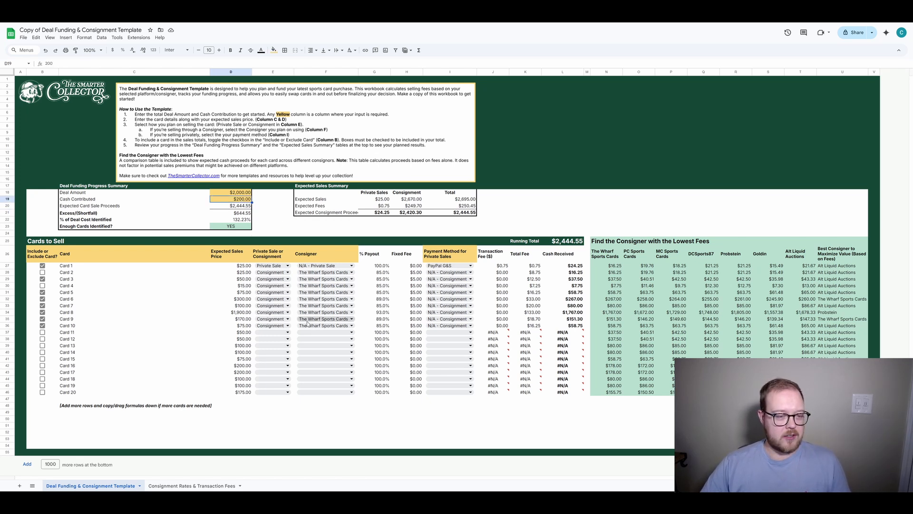
{"action": "type", "text": "0"}
{"action": "key", "text": "Return"}
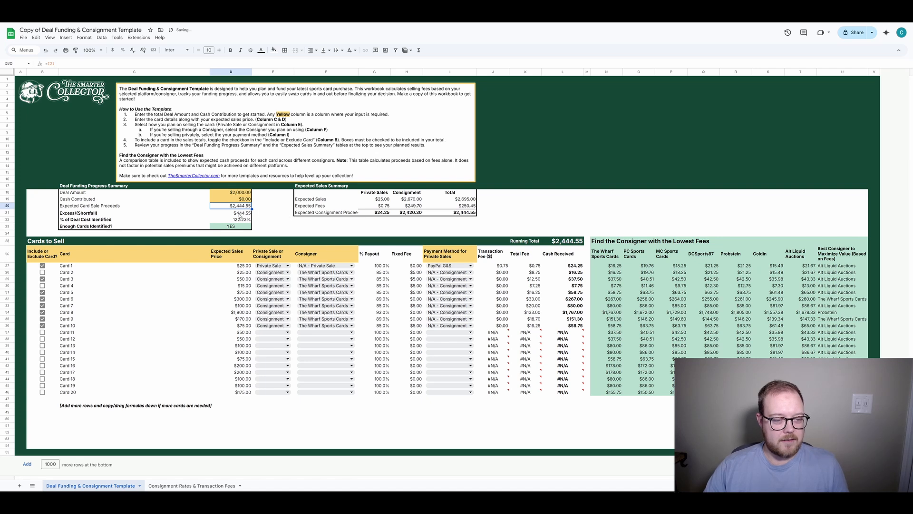
{"action": "left_click", "coordinate": [239, 214]}
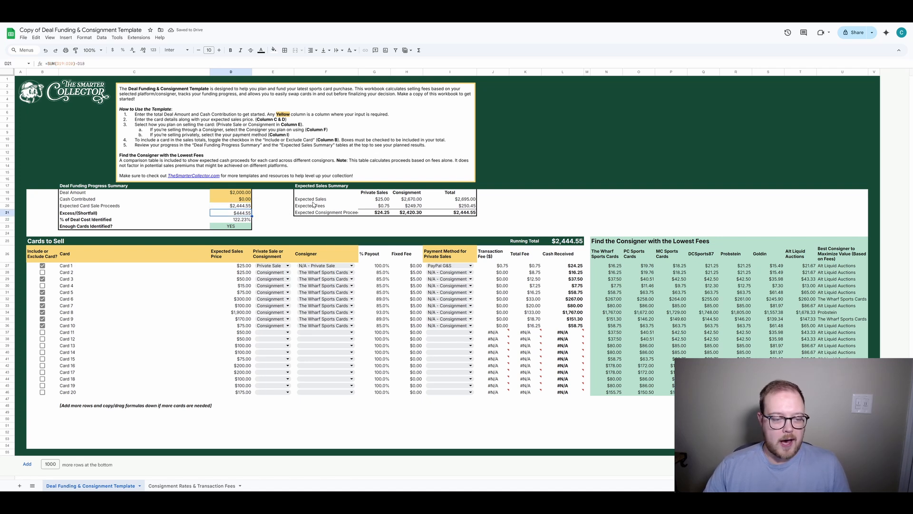
Review the expected sales prices of the listed cards and the Find the Consigner with the Lowest Fees table
{"action": "left_click", "coordinate": [240, 266]}
{"action": "left_click_drag", "start_coordinate": [239, 277], "coordinate": [236, 333]}
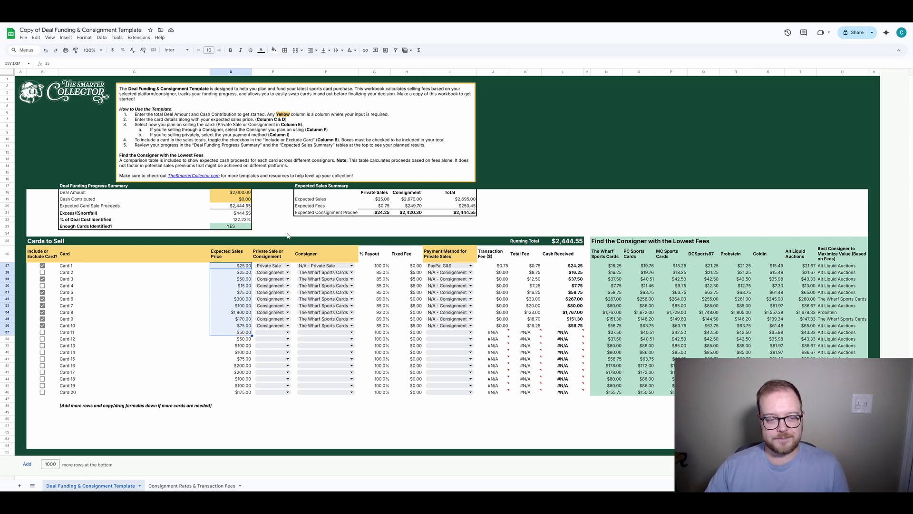
{"action": "left_click", "coordinate": [275, 233]}
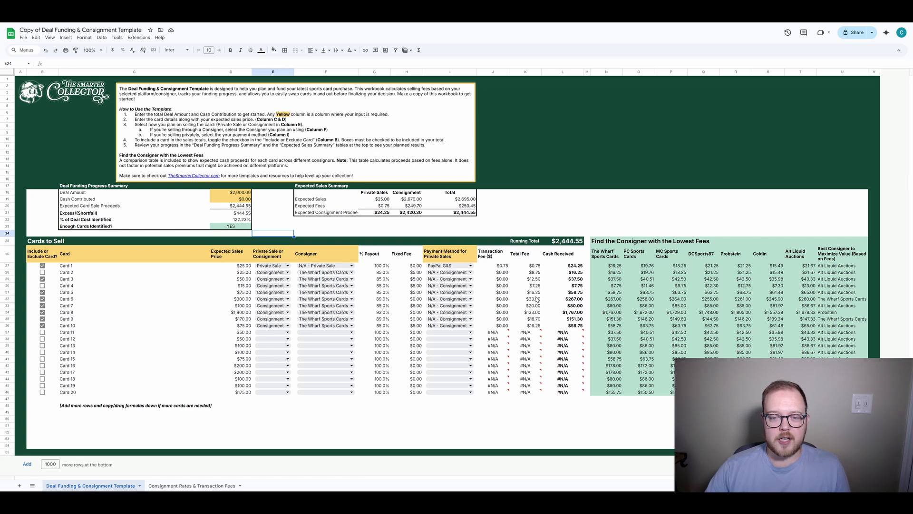
{"action": "left_click_drag", "start_coordinate": [605, 244], "coordinate": [708, 243]}
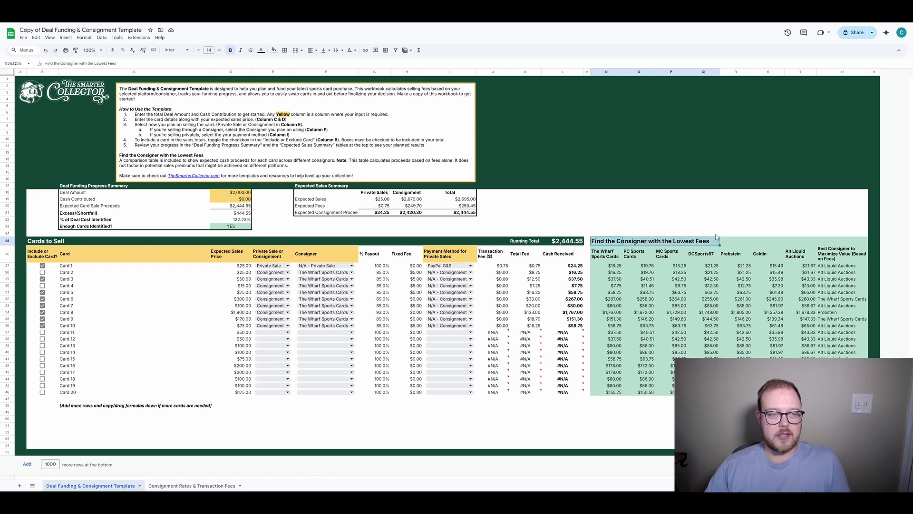
{"action": "left_click", "coordinate": [233, 267]}
{"action": "left_click_drag", "start_coordinate": [234, 271], "coordinate": [240, 330]}
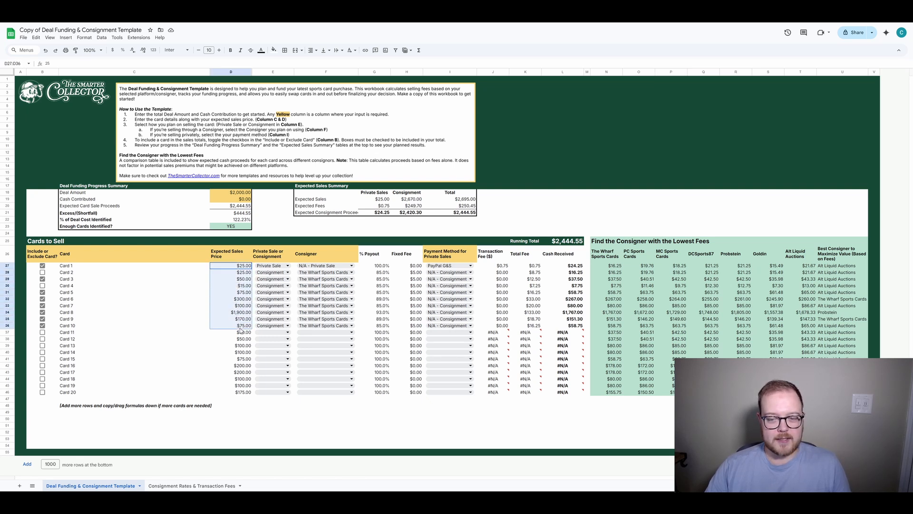
{"action": "left_click", "coordinate": [637, 213]}
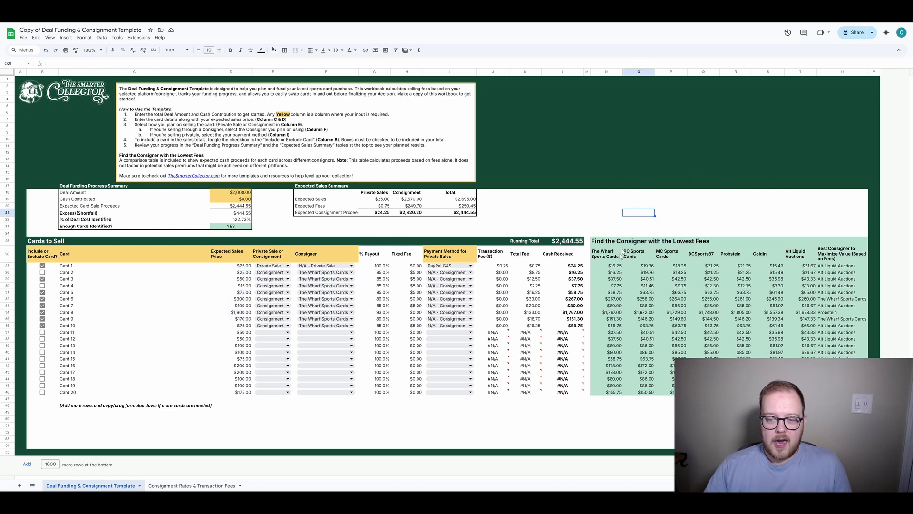
{"action": "left_click_drag", "start_coordinate": [607, 72], "coordinate": [842, 72]}
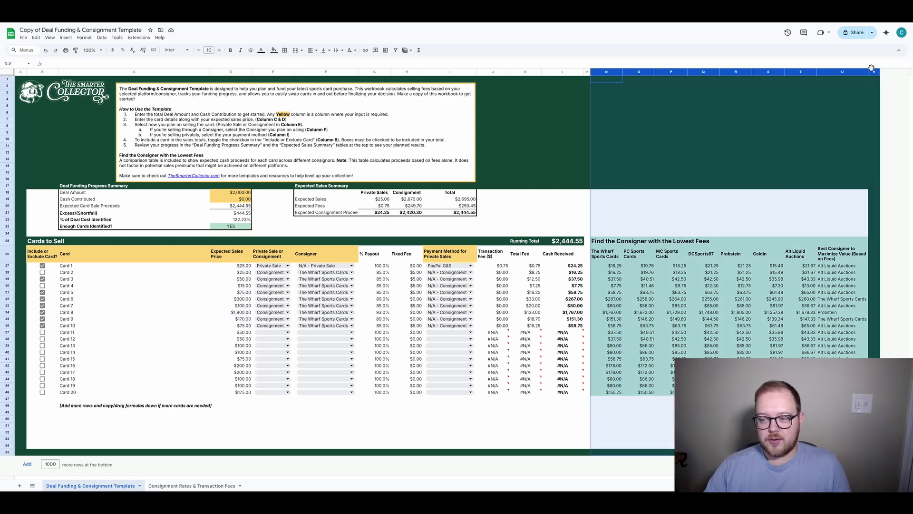
{"action": "left_click", "coordinate": [641, 214]}
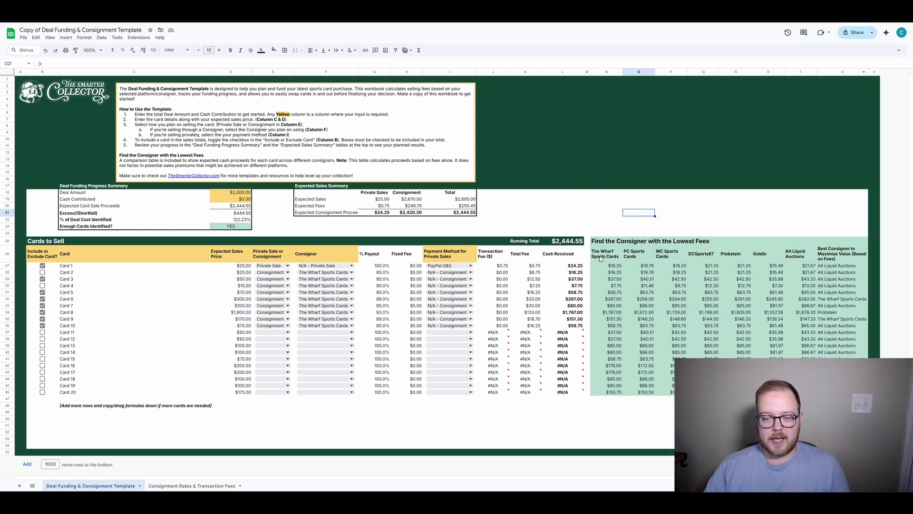
Examine the per-consigner proceeds, the Best Consigner to Maximize Value column for Cards 1 to 5, and the Goldin column
{"action": "left_click", "coordinate": [612, 266]}
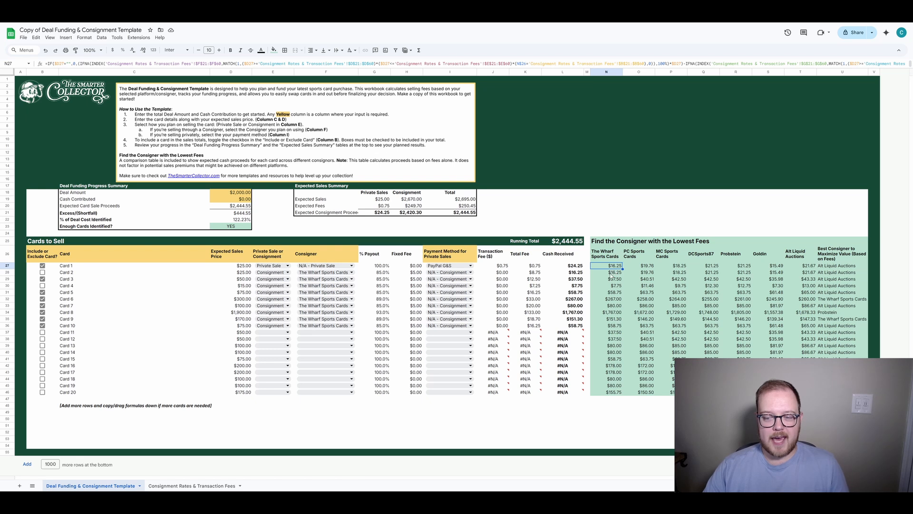
{"action": "left_click_drag", "start_coordinate": [609, 260], "coordinate": [798, 256]}
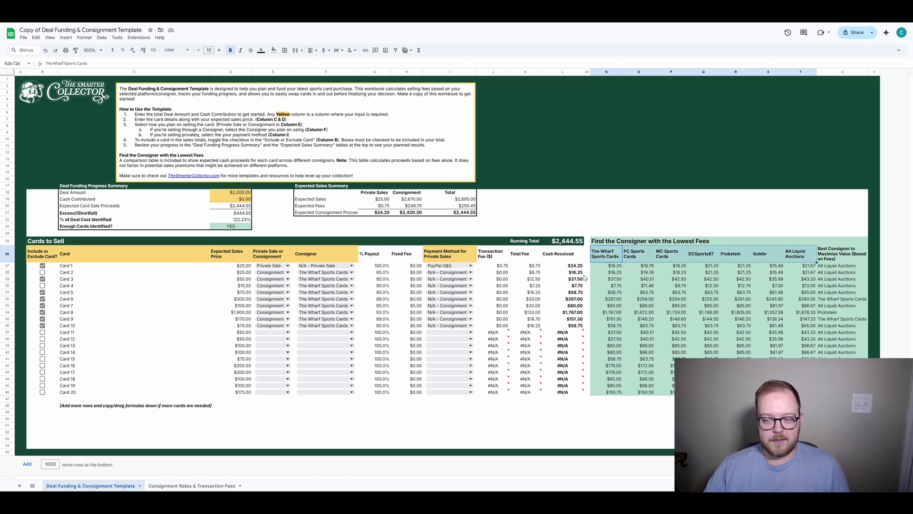
{"action": "left_click", "coordinate": [840, 253]}
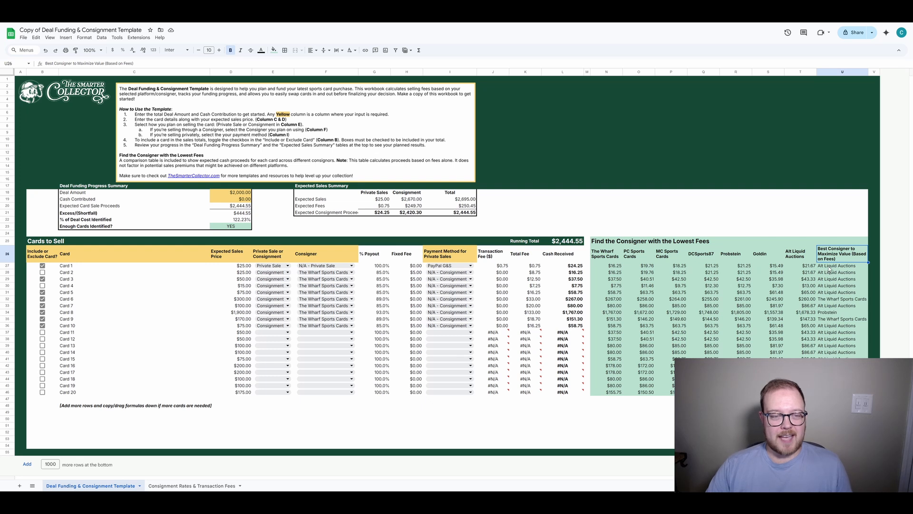
{"action": "left_click", "coordinate": [828, 268]}
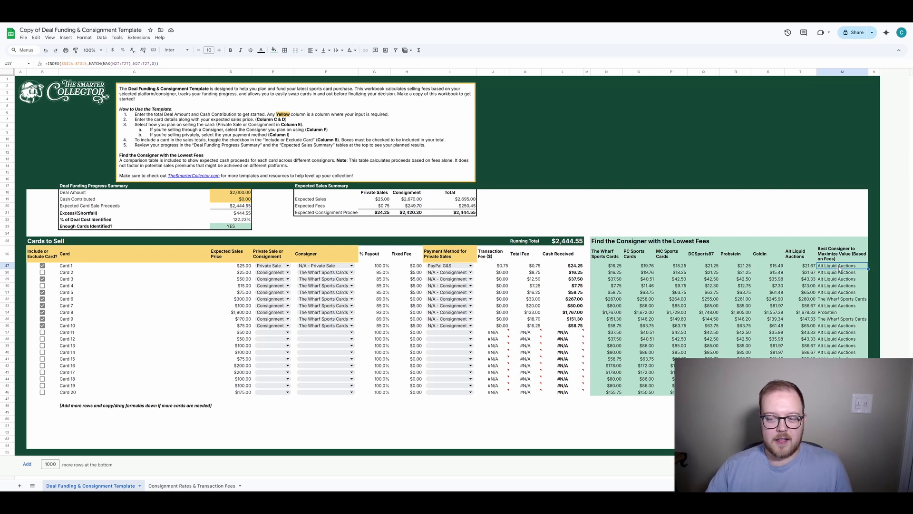
{"action": "left_click_drag", "start_coordinate": [839, 269], "coordinate": [836, 296]}
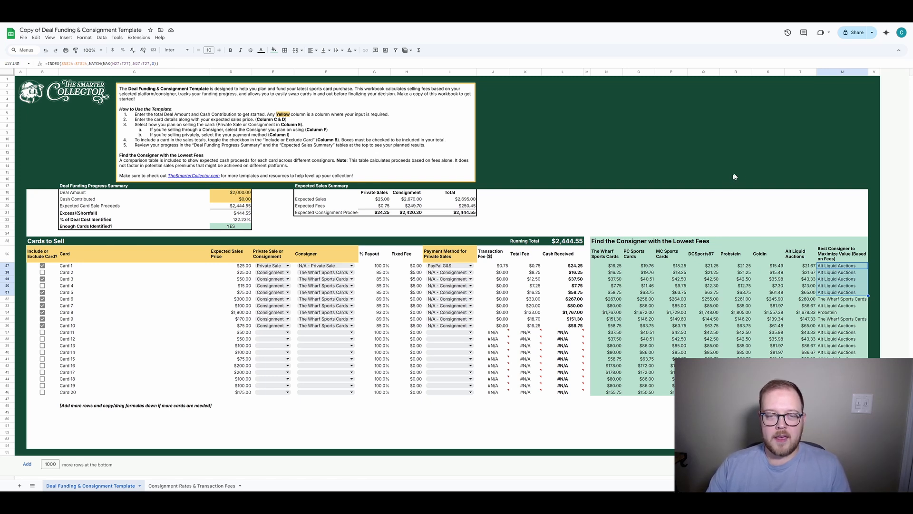
{"action": "left_click", "coordinate": [650, 207]}
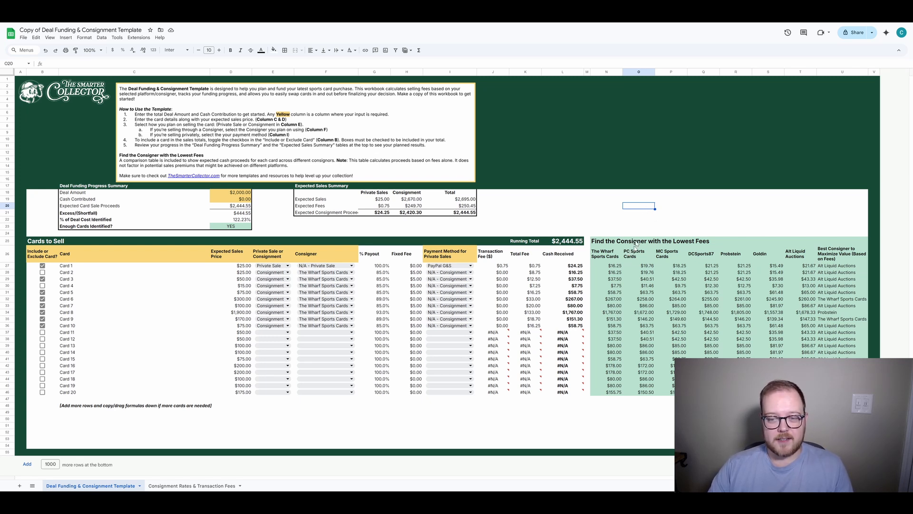
{"action": "left_click", "coordinate": [764, 258]}
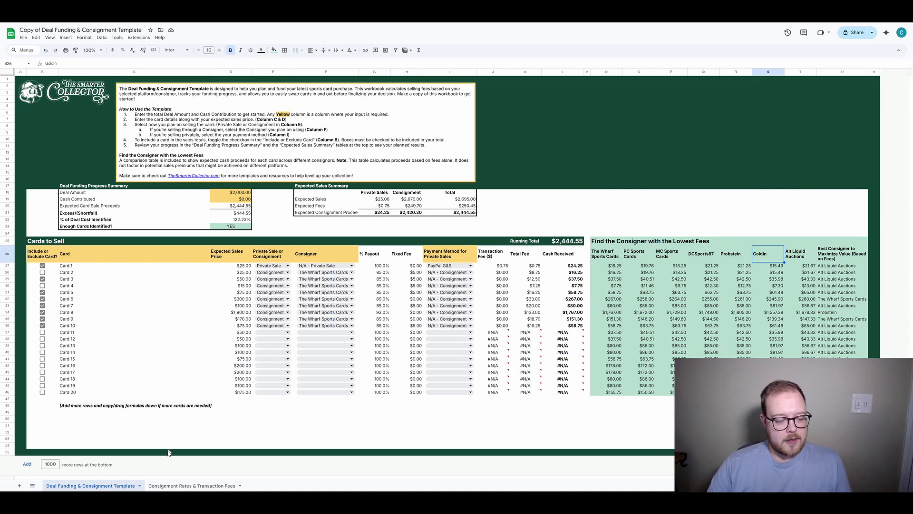
{"action": "left_click", "coordinate": [128, 398]}
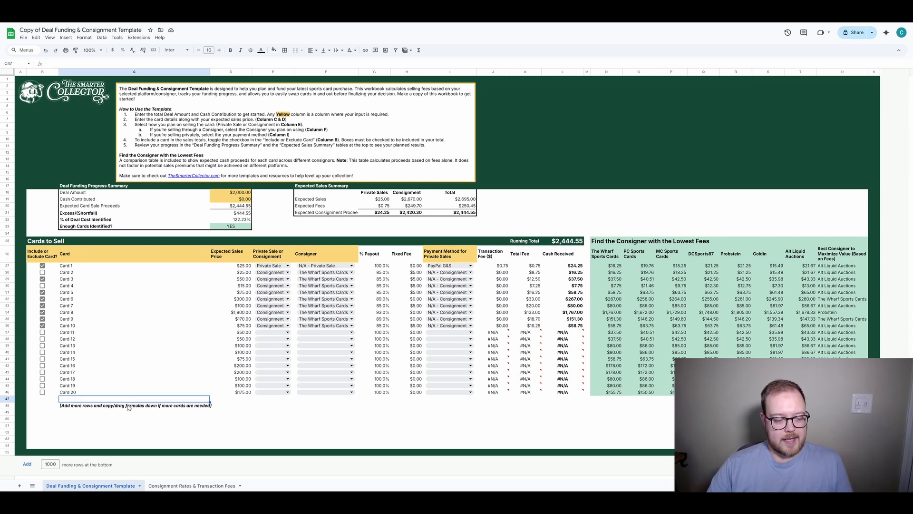
{"action": "key", "text": "Up"}
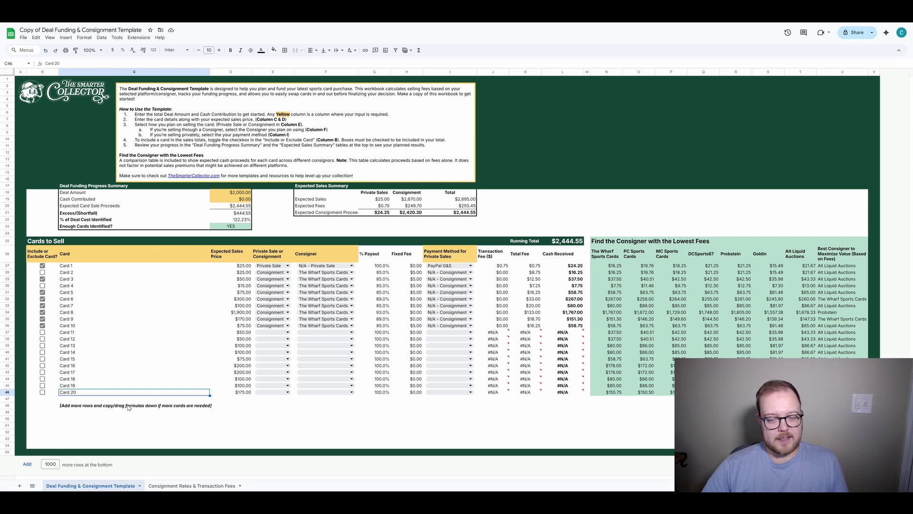
{"action": "key", "text": "Down"}
{"action": "key", "text": "shift+space"}
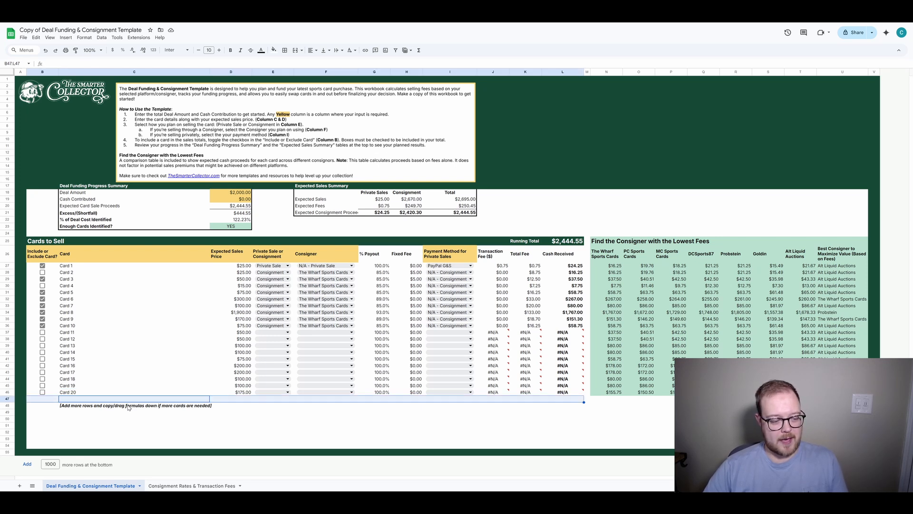
{"action": "key", "text": "Up"}
{"action": "key", "text": "ctrl+shift+Up"}
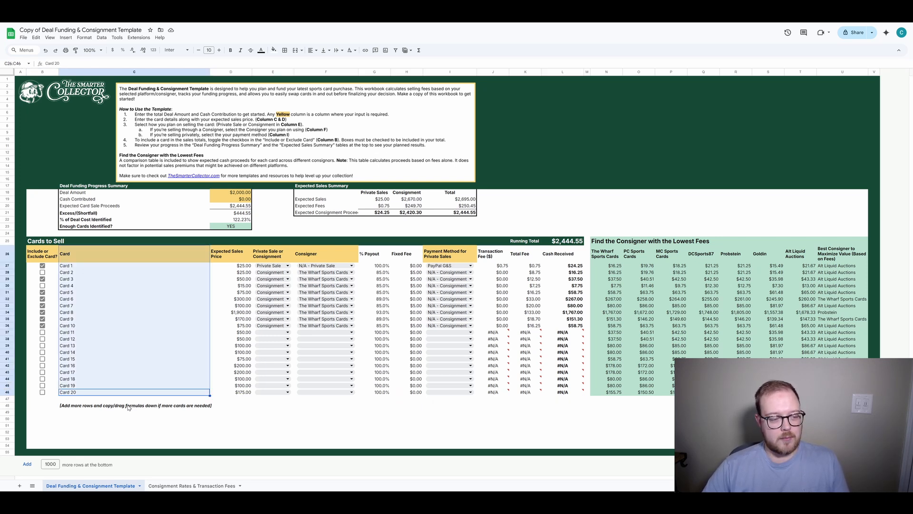
{"action": "key", "text": "shift+Down"}
{"action": "key", "text": "shift+Down"}
{"action": "key", "text": "shift+Up"}
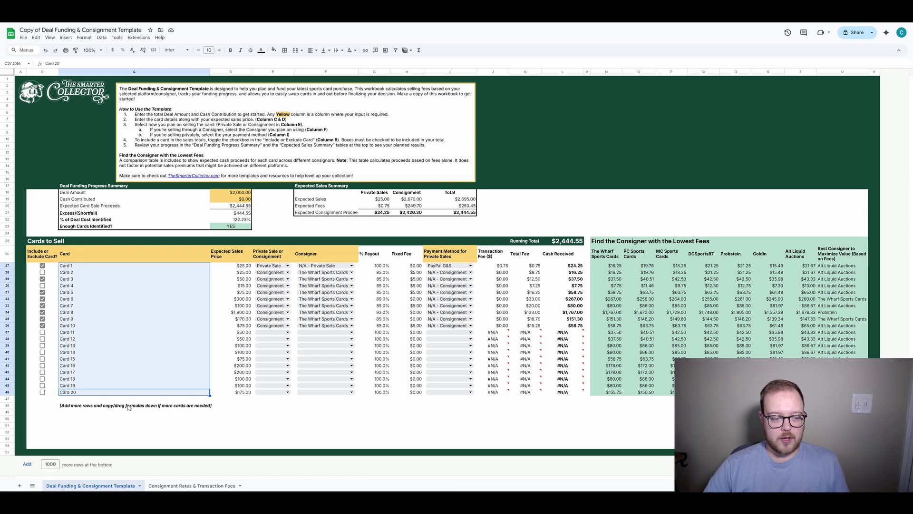
Insert seven blank rows directly below Card 20, above the note about adding more rows
{"action": "key", "text": "Down"}
{"action": "key", "text": "shift+space"}
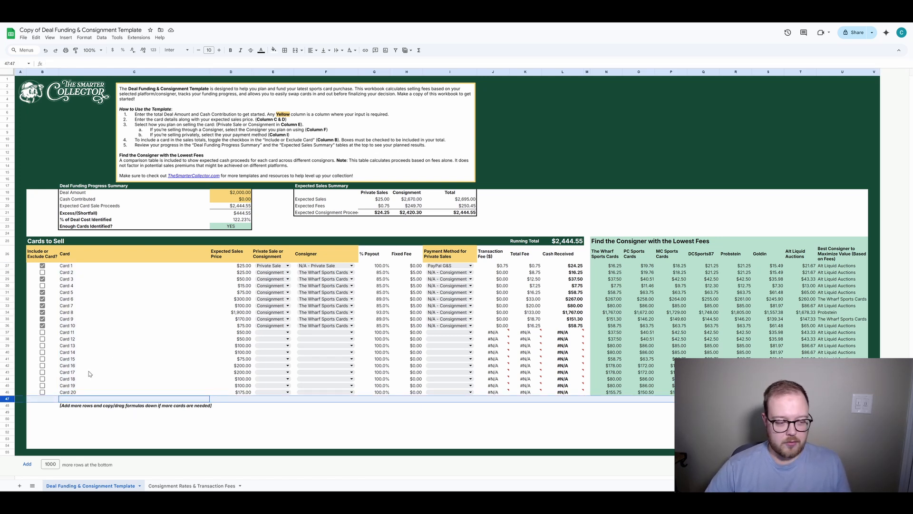
{"action": "key", "text": "shift+Down"}
{"action": "key", "text": "shift+Down"}
{"action": "key", "text": "shift+Down"}
{"action": "key", "text": "shift+Down"}
{"action": "key", "text": "shift+Down"}
{"action": "key", "text": "shift+Down"}
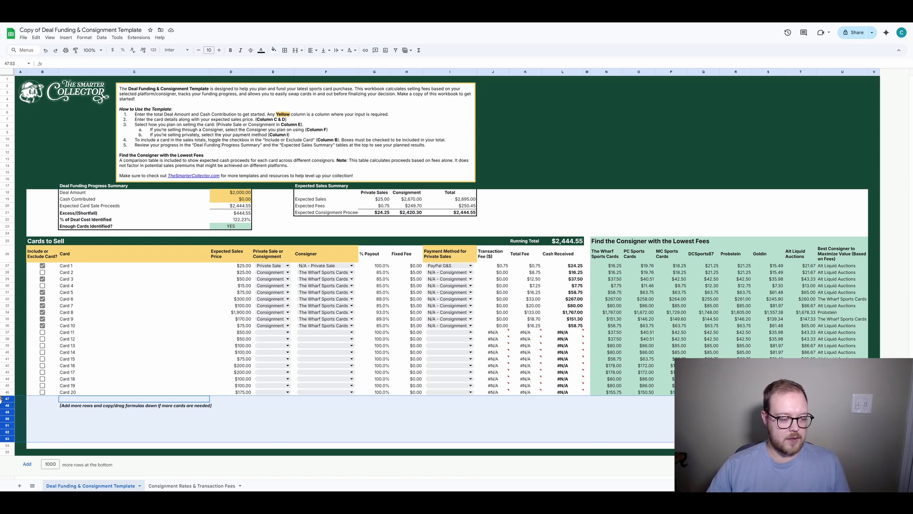
{"action": "right_click", "coordinate": [11, 412]}
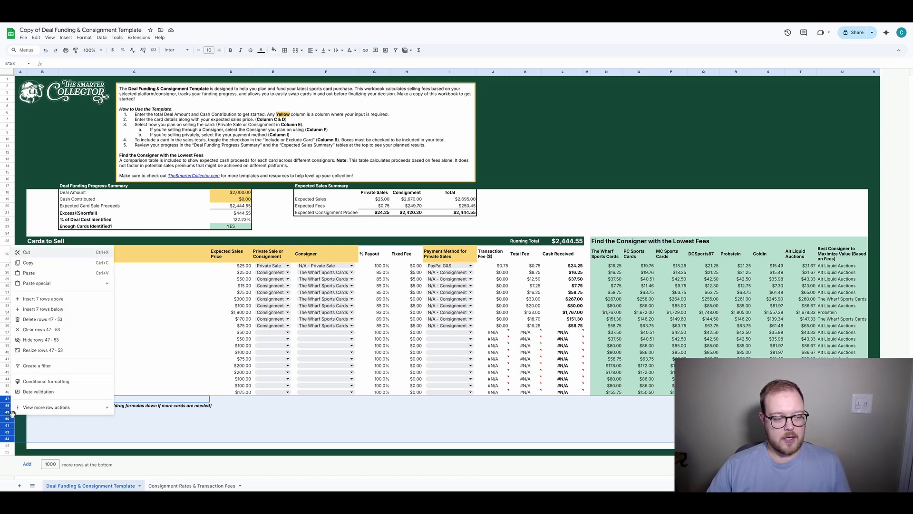
{"action": "left_click", "coordinate": [62, 299]}
Fill Card 20's full row, from the include checkbox through the best consigner column, down the seven new rows to row 53
{"action": "left_click", "coordinate": [118, 394]}
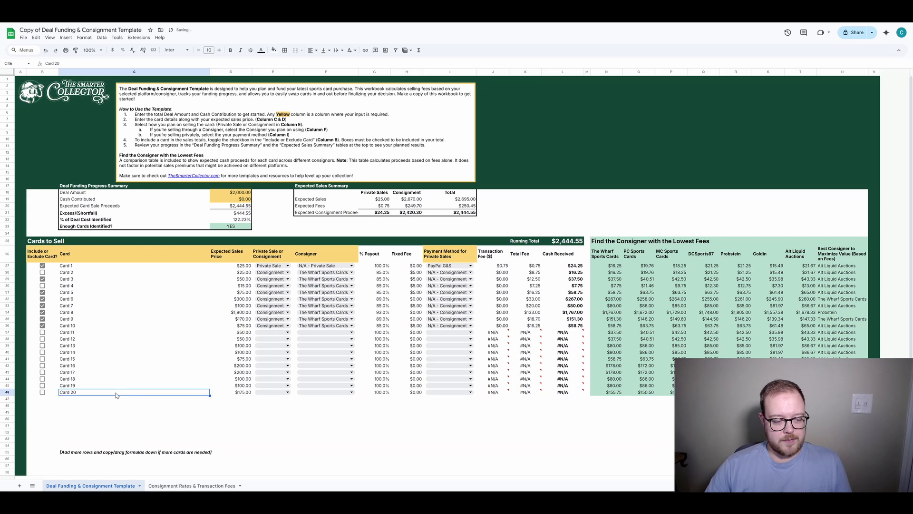
{"action": "key", "text": "Left"}
{"action": "key", "text": "shift+Right"}
{"action": "key", "text": "shift+Right"}
{"action": "key", "text": "shift+Right"}
{"action": "key", "text": "shift+Right"}
{"action": "key", "text": "shift+Right"}
{"action": "key", "text": "shift+Right"}
{"action": "key", "text": "shift+Right"}
{"action": "key", "text": "shift+Right"}
{"action": "key", "text": "shift+Right"}
{"action": "key", "text": "shift+Right"}
{"action": "key", "text": "shift+Right"}
{"action": "key", "text": "shift+Right"}
{"action": "key", "text": "shift+Right"}
{"action": "key", "text": "shift+Right"}
{"action": "key", "text": "shift+Right"}
{"action": "key", "text": "shift+Right"}
{"action": "key", "text": "shift+Right"}
{"action": "key", "text": "shift+Right"}
{"action": "key", "text": "shift+Right"}
{"action": "key", "text": "shift+Right"}
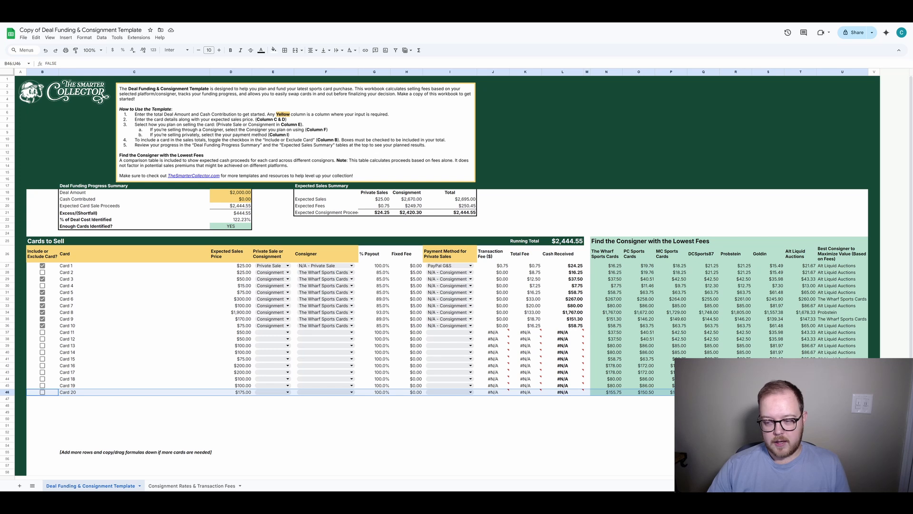
{"action": "left_click_drag", "start_coordinate": [869, 396], "coordinate": [868, 442]}
Check the added card rows and the Consignment Rates & Transaction Fees sheet, finishing back on the template sheet
{"action": "left_click", "coordinate": [148, 398]}
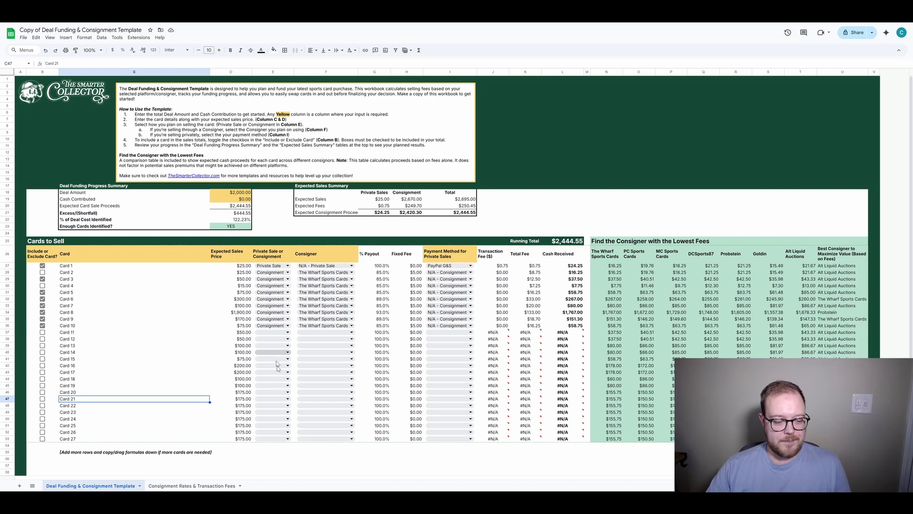
{"action": "left_click", "coordinate": [179, 487]}
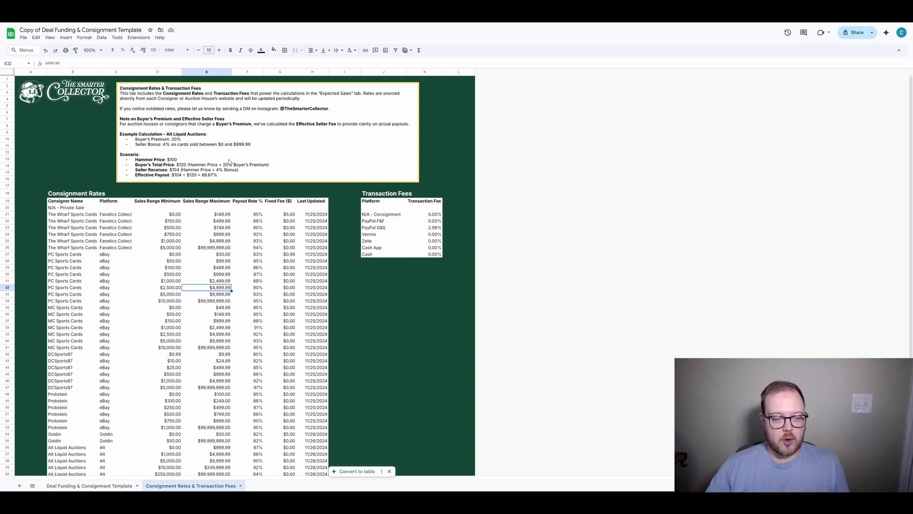
{"action": "left_click", "coordinate": [90, 485]}
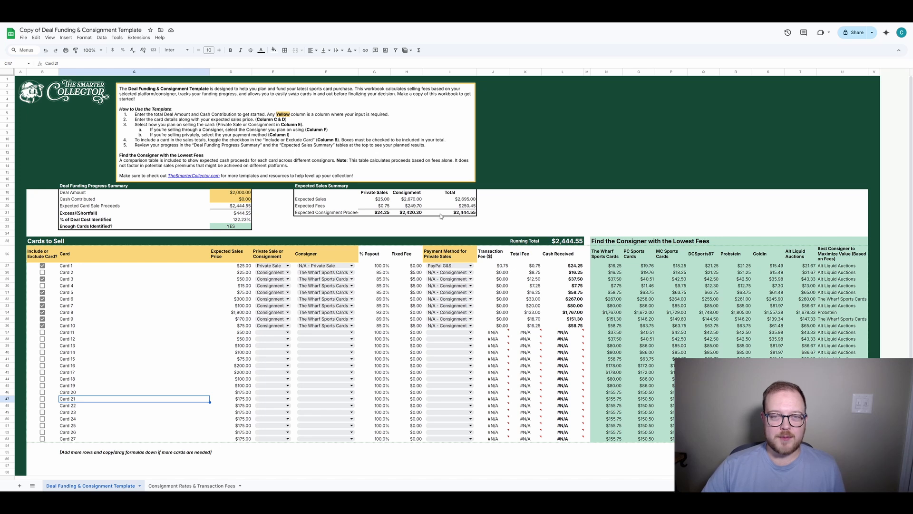